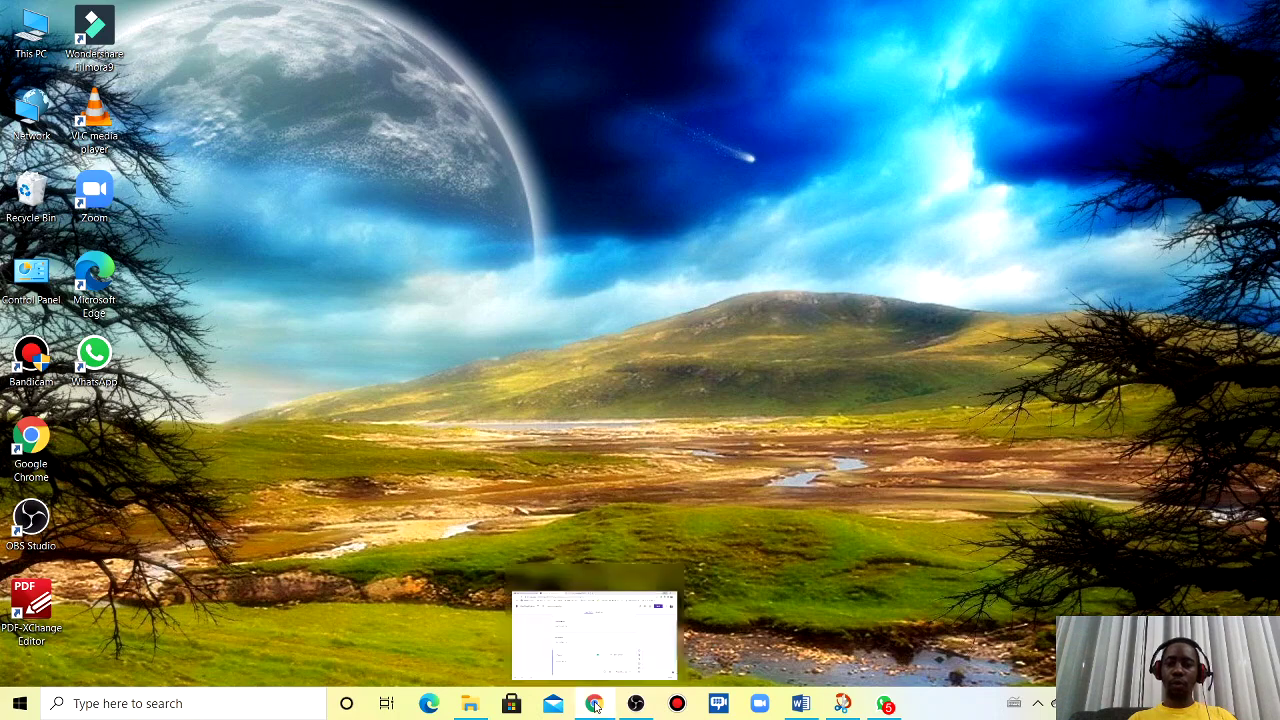
- Restore the Chrome window showing the untitled Google Form from the taskbar
{"action": "left_click", "coordinate": [594, 705]}
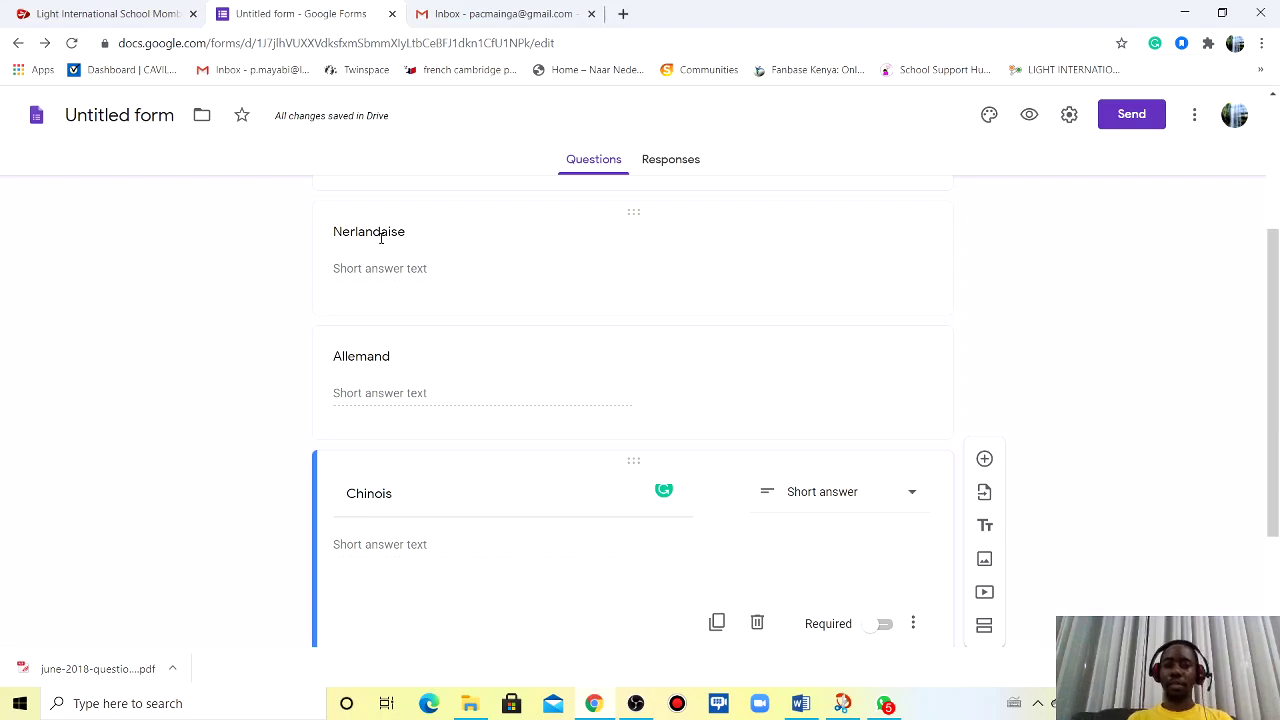
- Retitle the form NATIONALITIES and bring up the Forms add-ons marketplace
{"action": "left_click", "coordinate": [119, 116]}
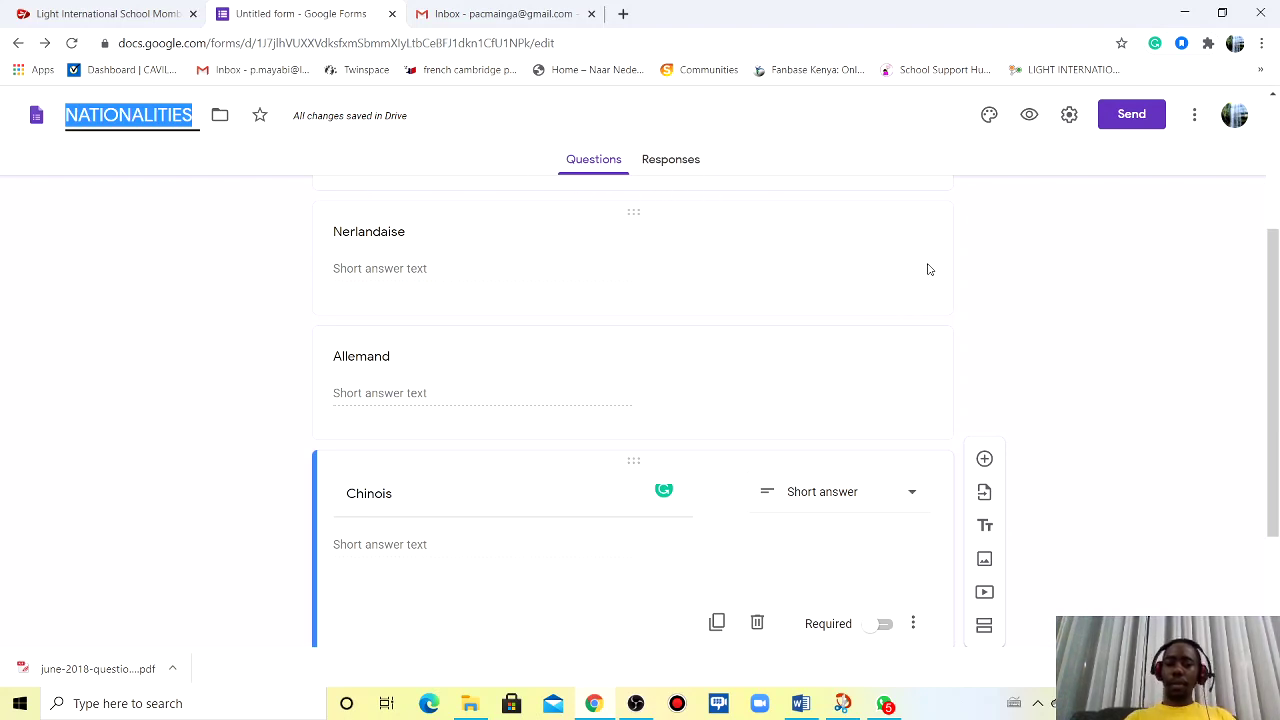
{"action": "left_click", "coordinate": [1195, 117]}
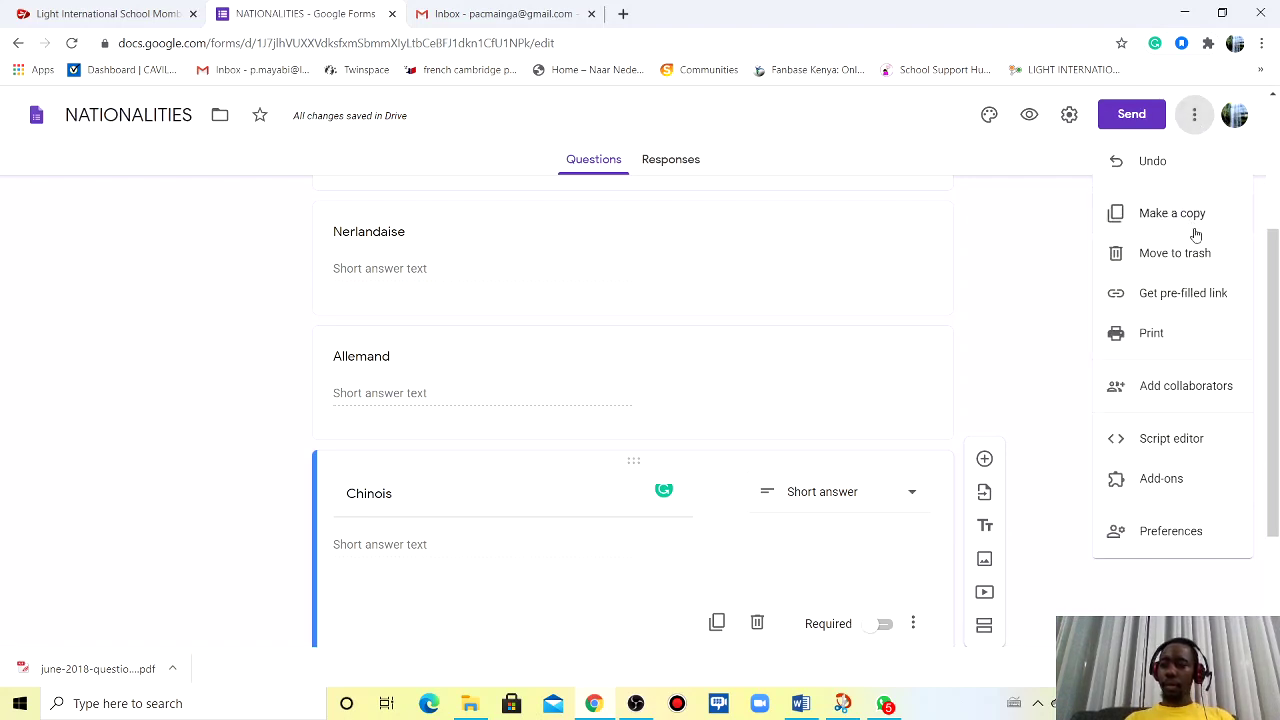
{"action": "left_click", "coordinate": [1151, 486]}
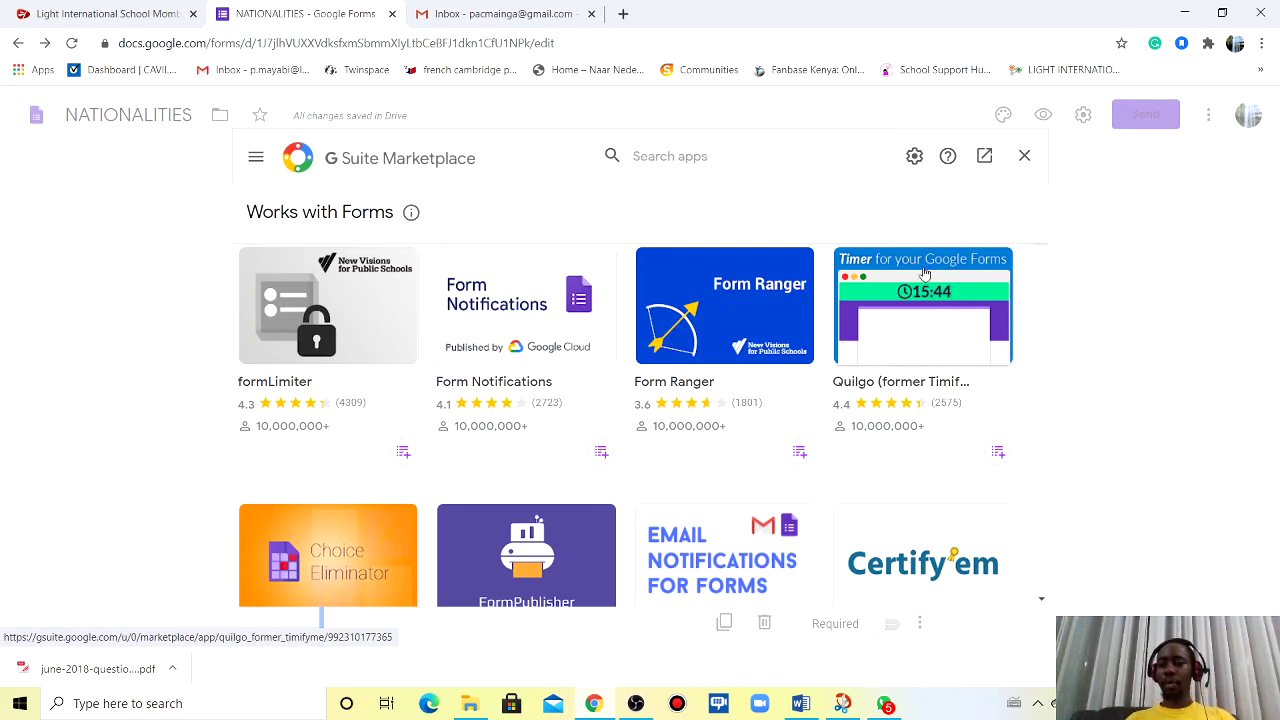
- Choose Install on the Quilgo add-on and continue past the 'Get ready to install' prompt
{"action": "left_click", "coordinate": [938, 298]}
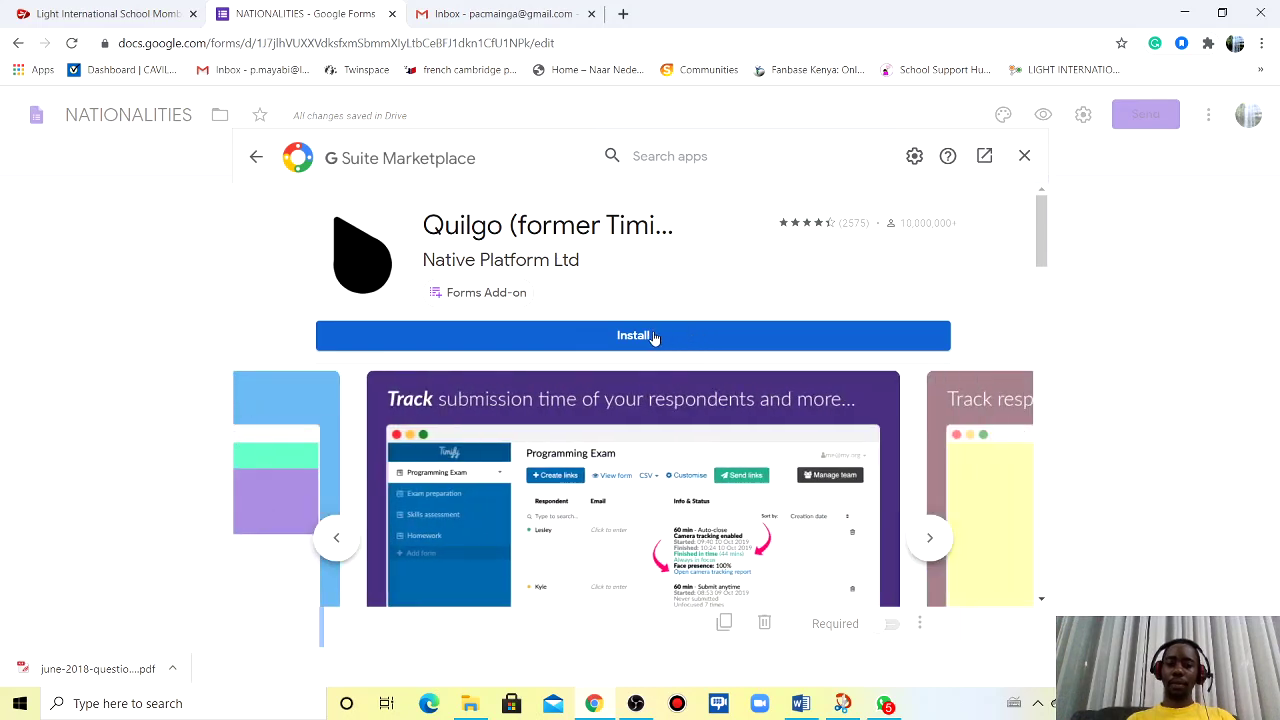
{"action": "left_click", "coordinate": [652, 337]}
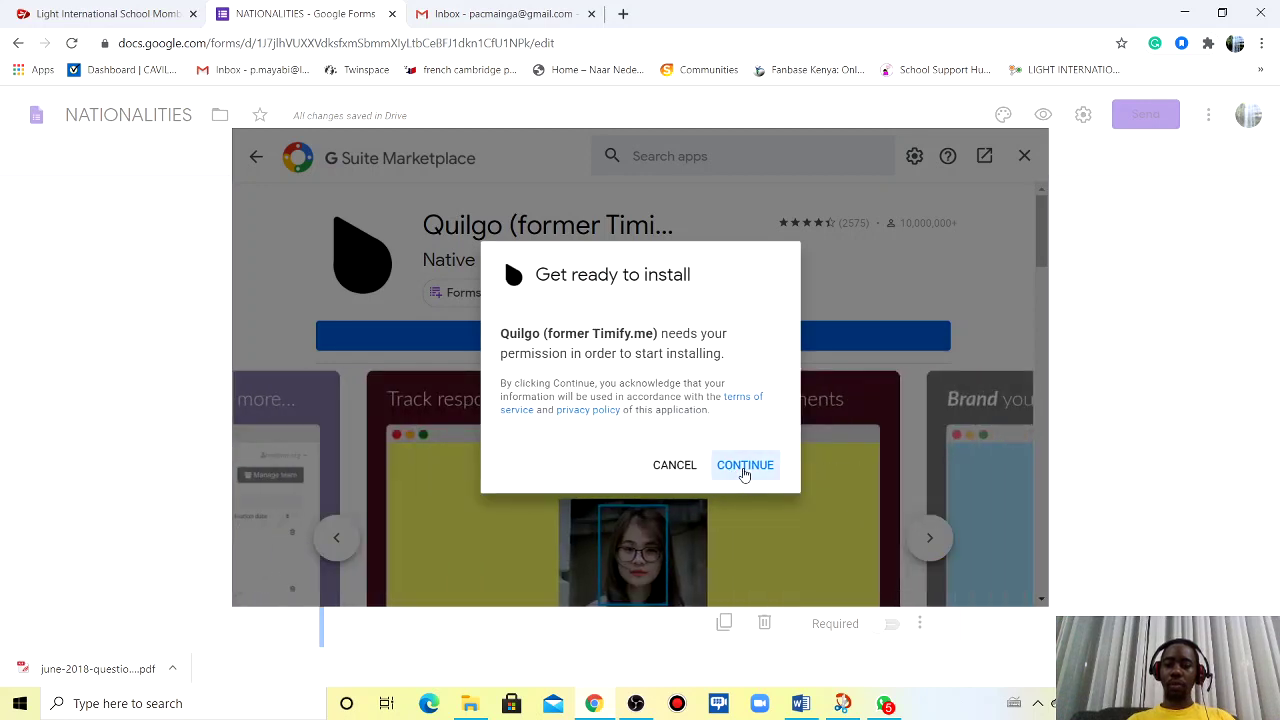
{"action": "left_click", "coordinate": [744, 472]}
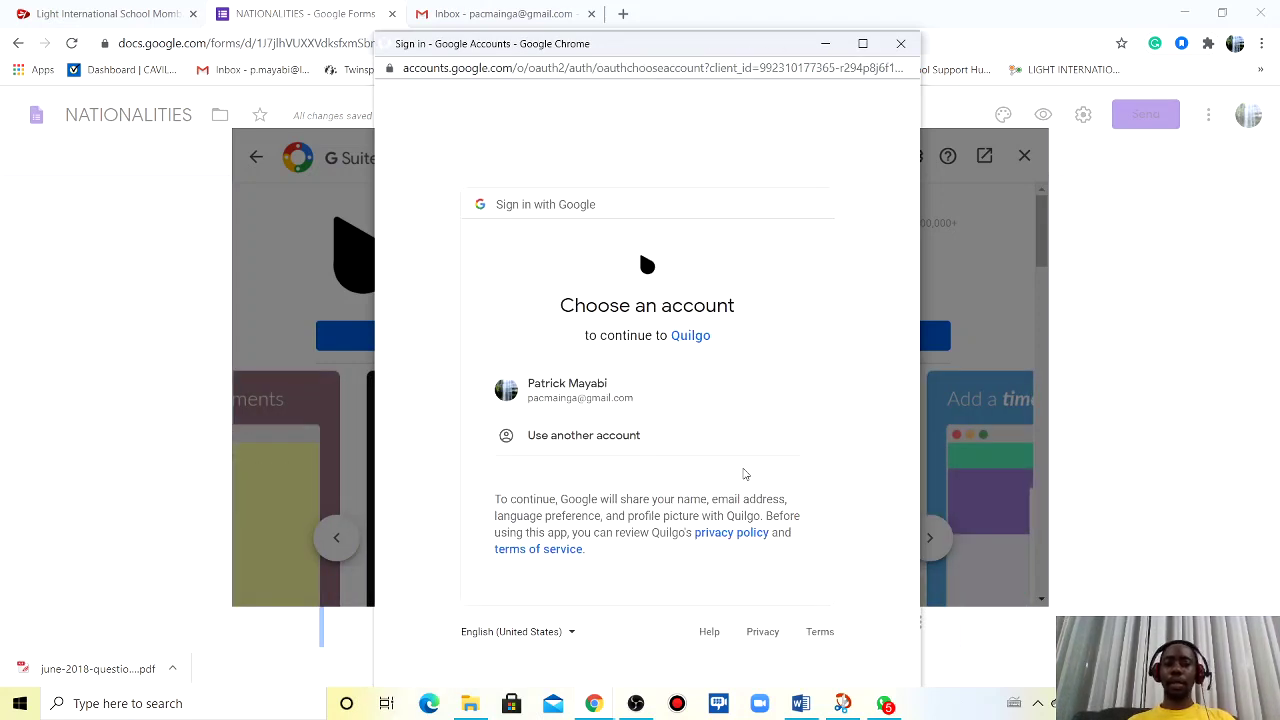
- Pick the Google account and allow Quilgo's requested account permissions
{"action": "left_click", "coordinate": [594, 395]}
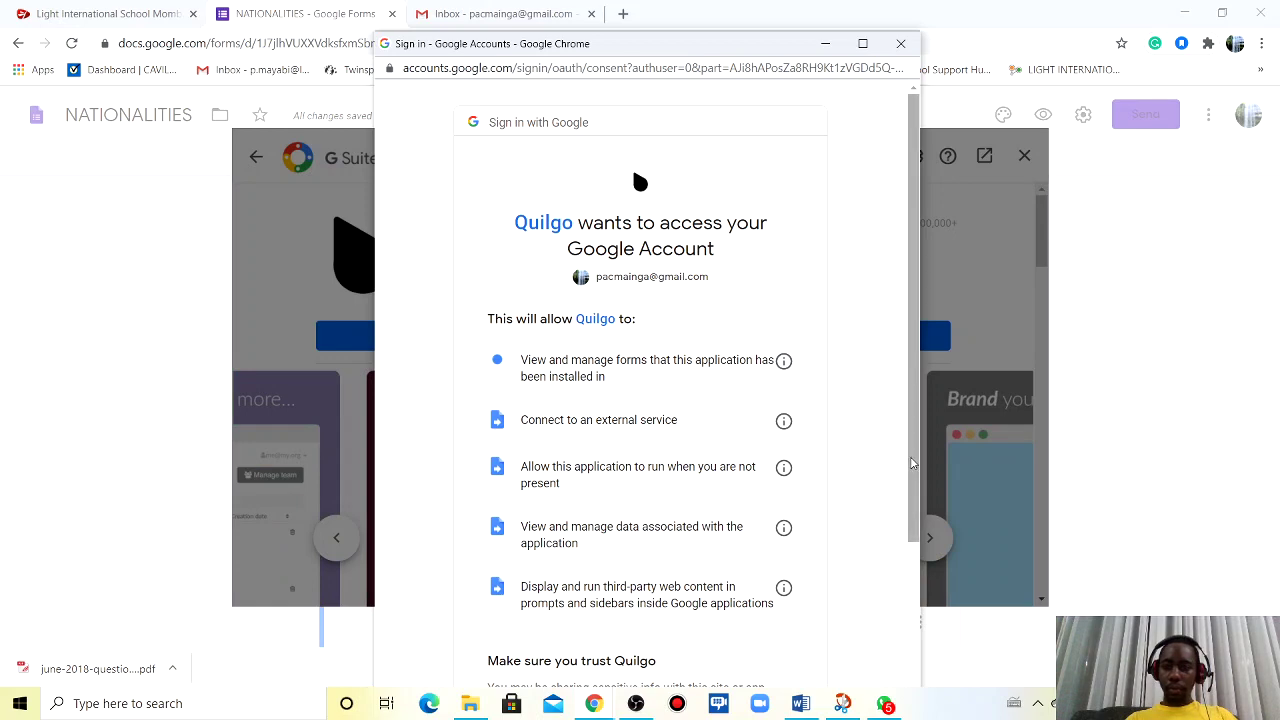
{"action": "left_click_drag", "start_coordinate": [913, 462], "coordinate": [924, 640]}
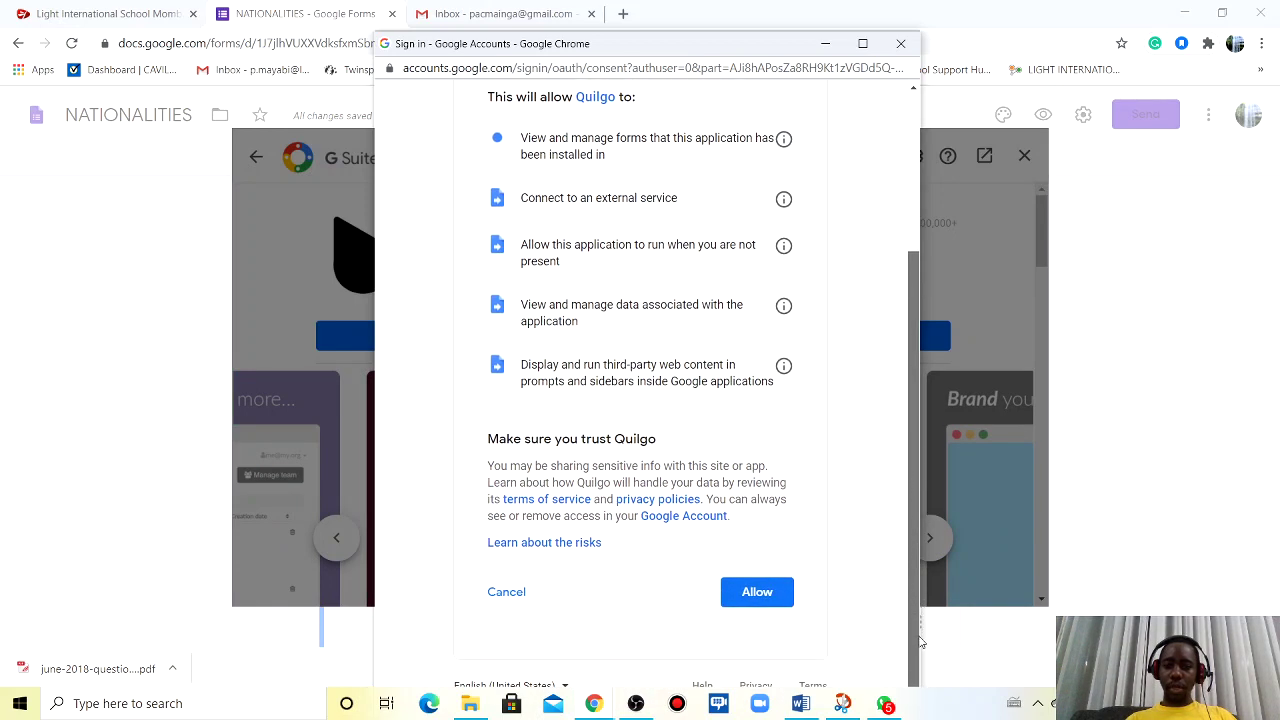
{"action": "left_click", "coordinate": [756, 593]}
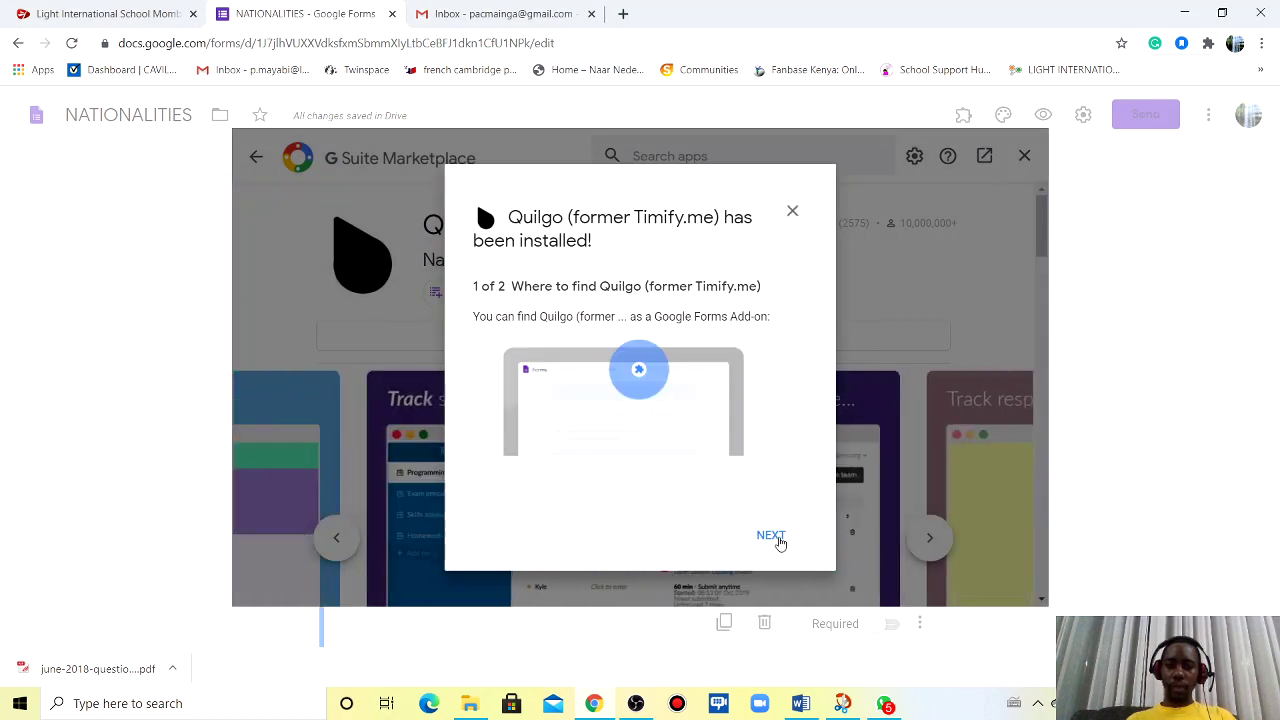
- Dismiss the post-install notices with NEXT and DONE, then close the G Suite Marketplace
{"action": "left_click", "coordinate": [772, 536]}
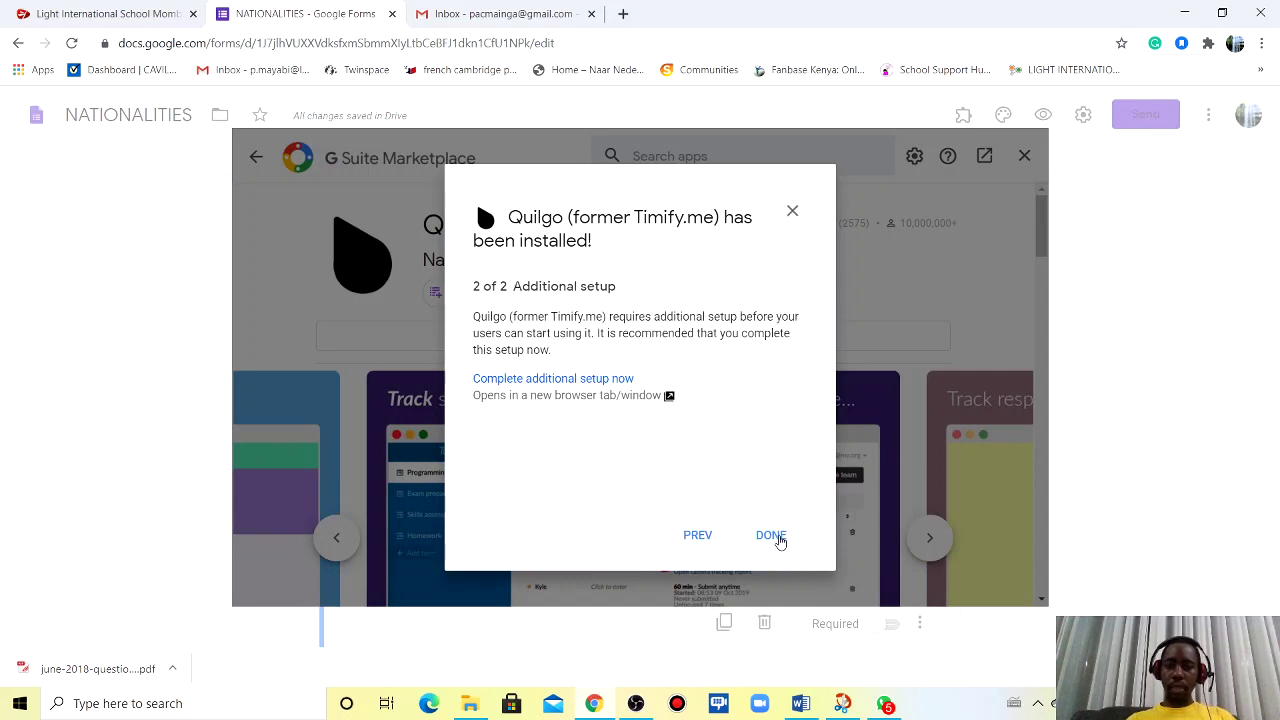
{"action": "left_click", "coordinate": [772, 536]}
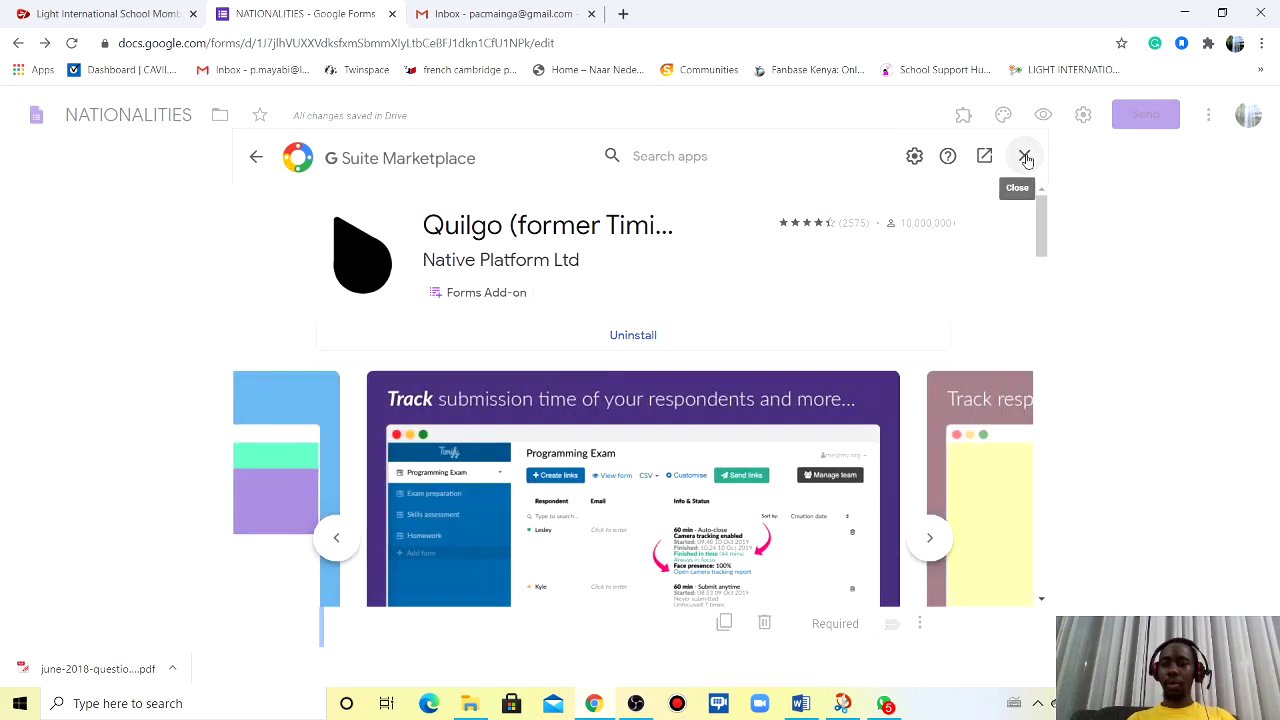
{"action": "left_click", "coordinate": [1025, 160]}
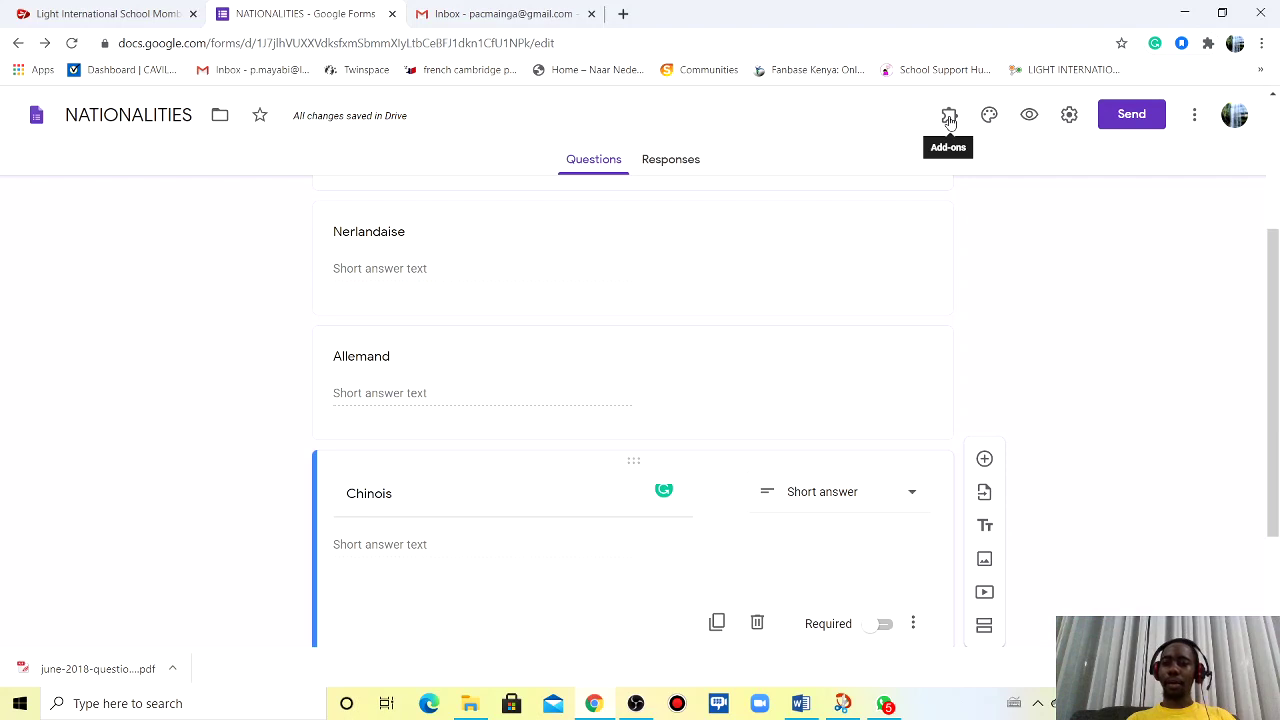
- Open Quilgo's Configure panel from Add-ons and enable Quilgo for the NATIONALITIES form
{"action": "left_click", "coordinate": [949, 117]}
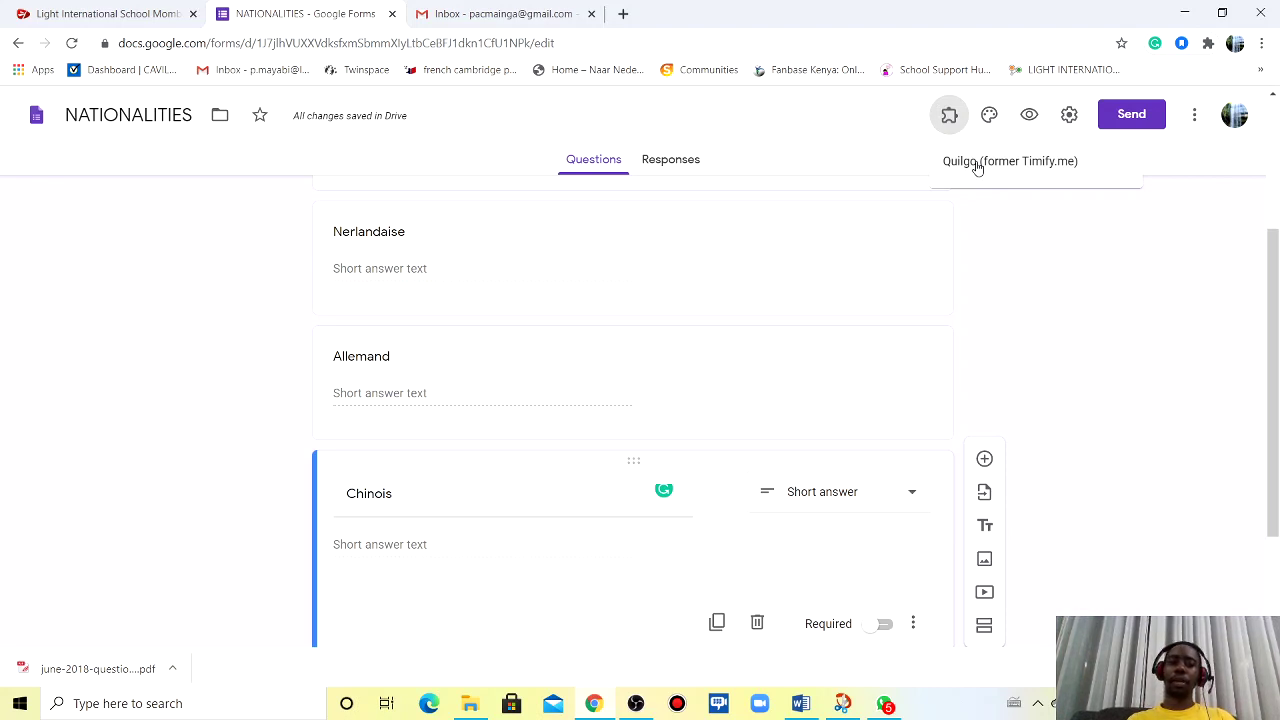
{"action": "left_click", "coordinate": [977, 164]}
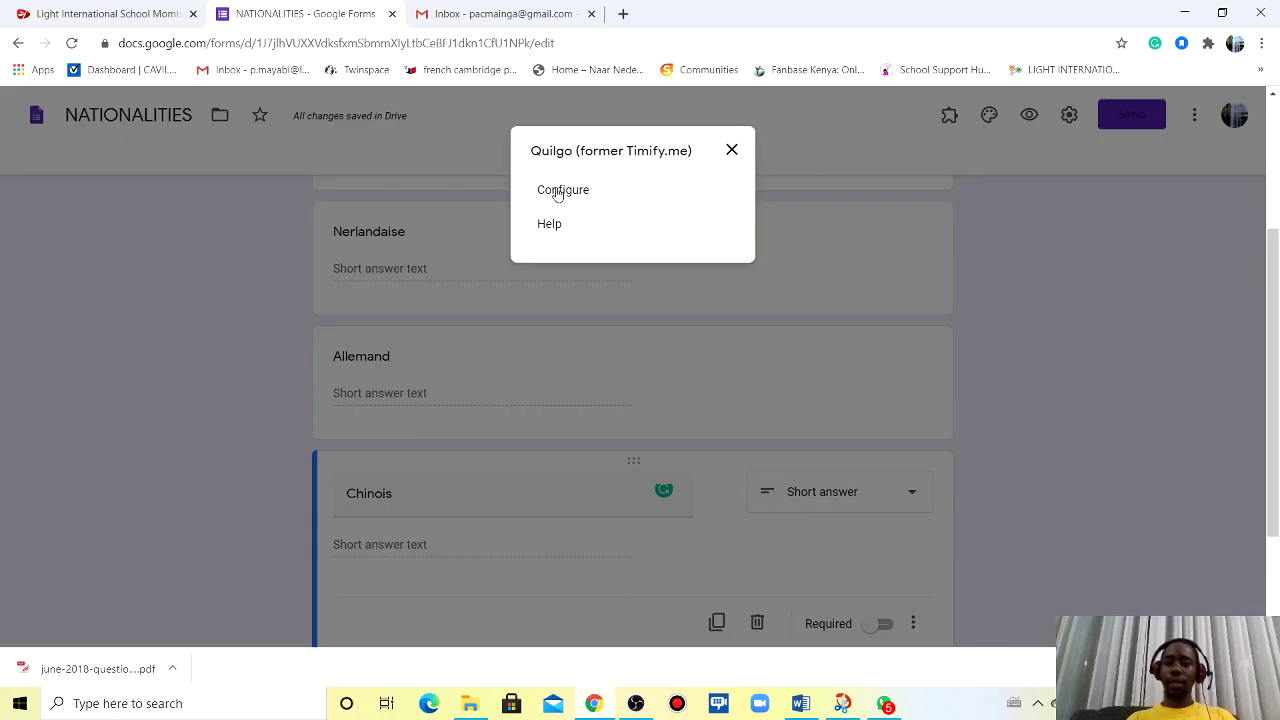
{"action": "left_click", "coordinate": [562, 193]}
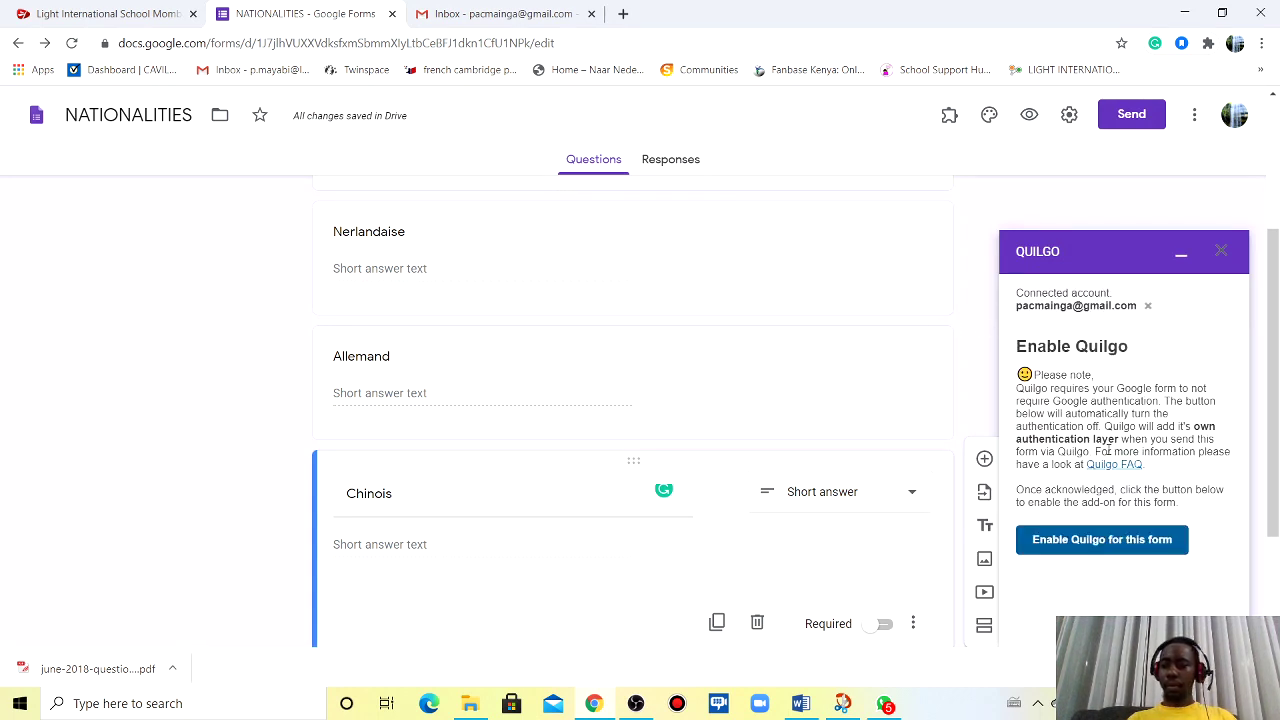
{"action": "left_click", "coordinate": [1057, 547]}
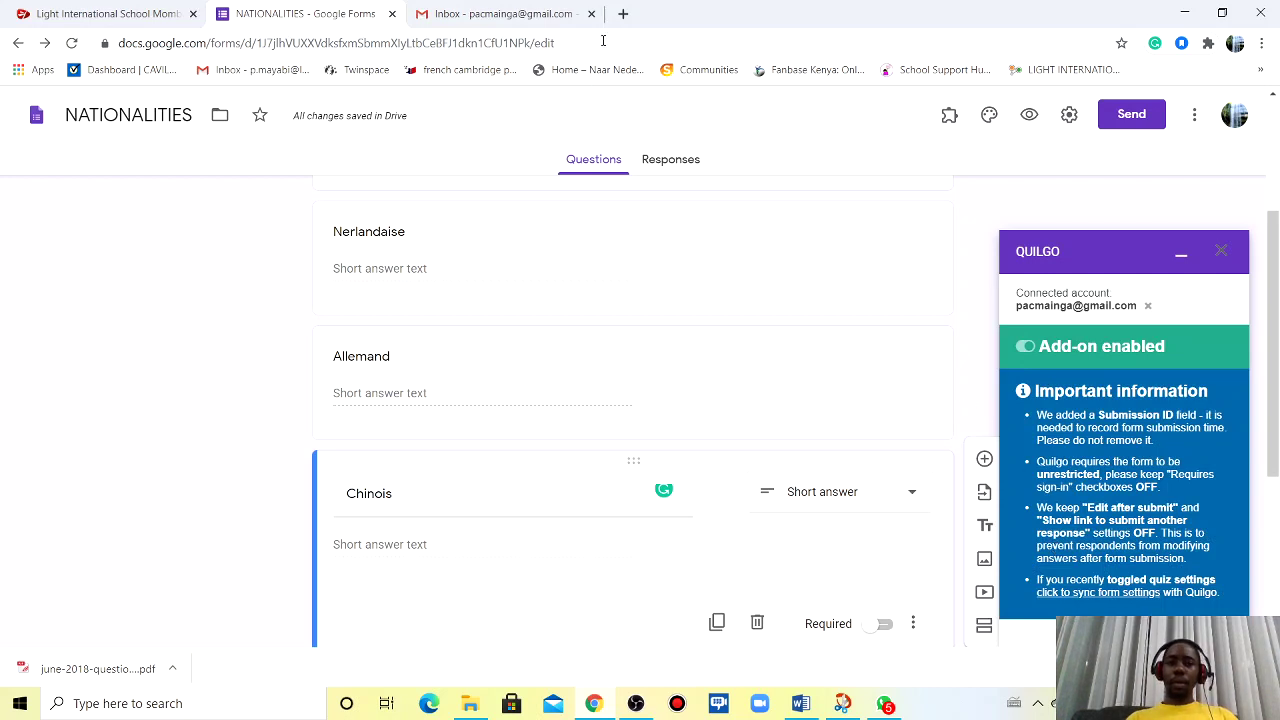
- Load quilgo.com in a new tab and select NATIONALITIES on the dashboard
{"action": "left_click", "coordinate": [623, 14]}
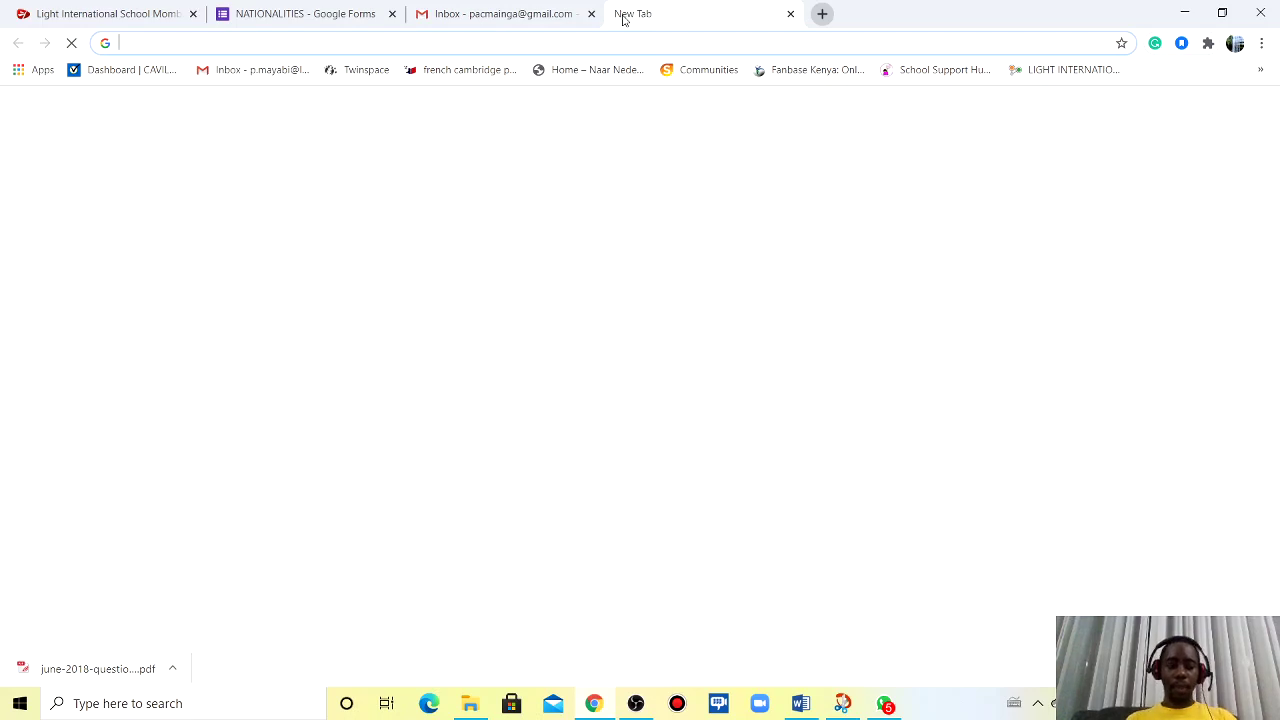
{"action": "type", "text": "qui"}
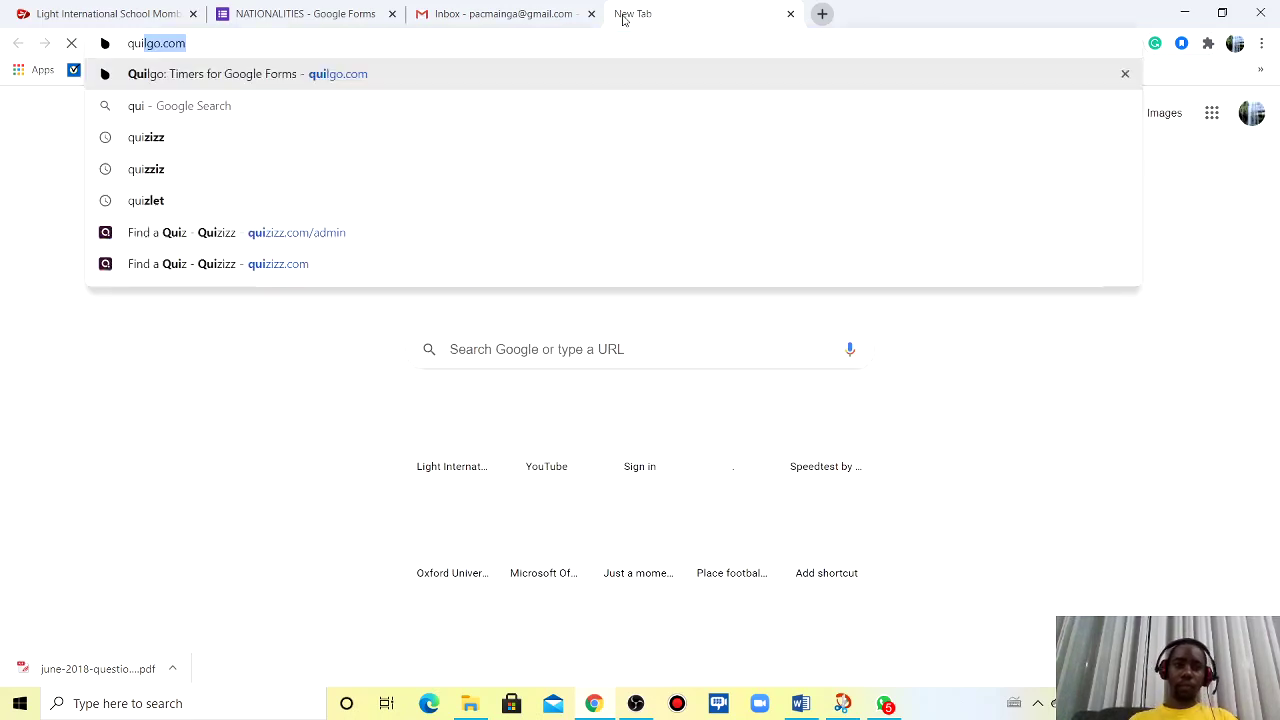
{"action": "key", "text": "Return"}
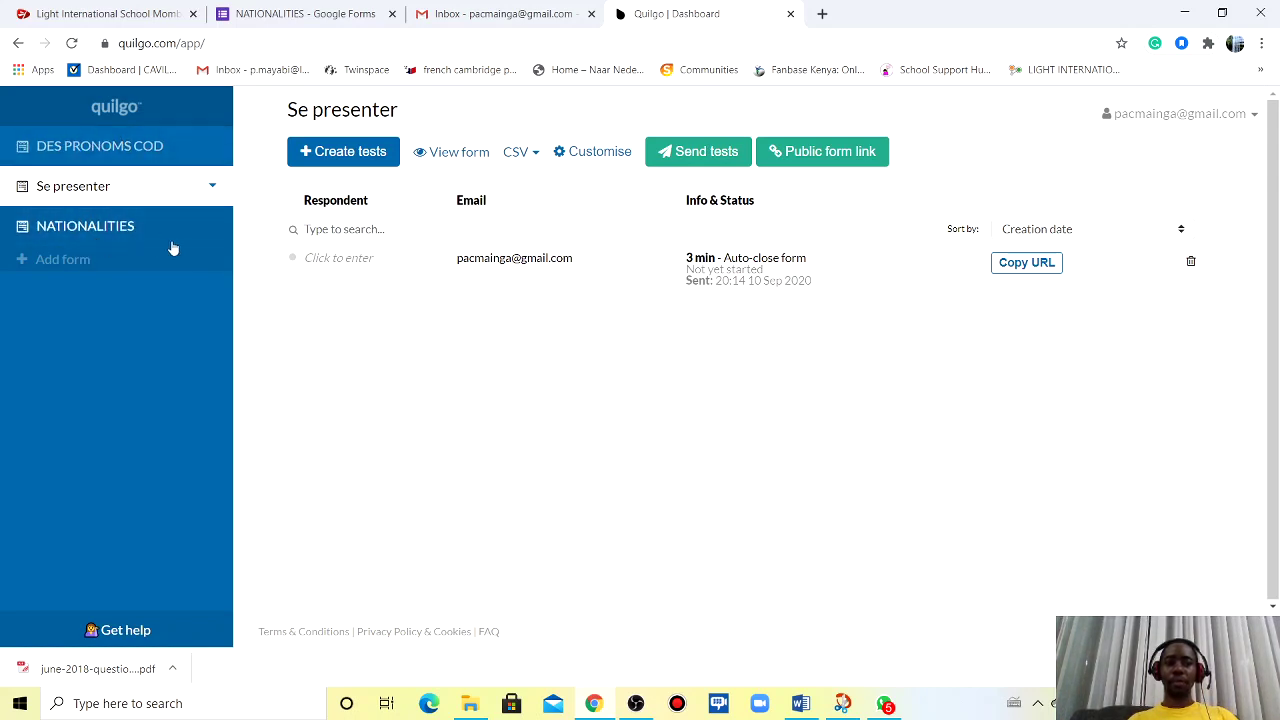
{"action": "left_click", "coordinate": [296, 14]}
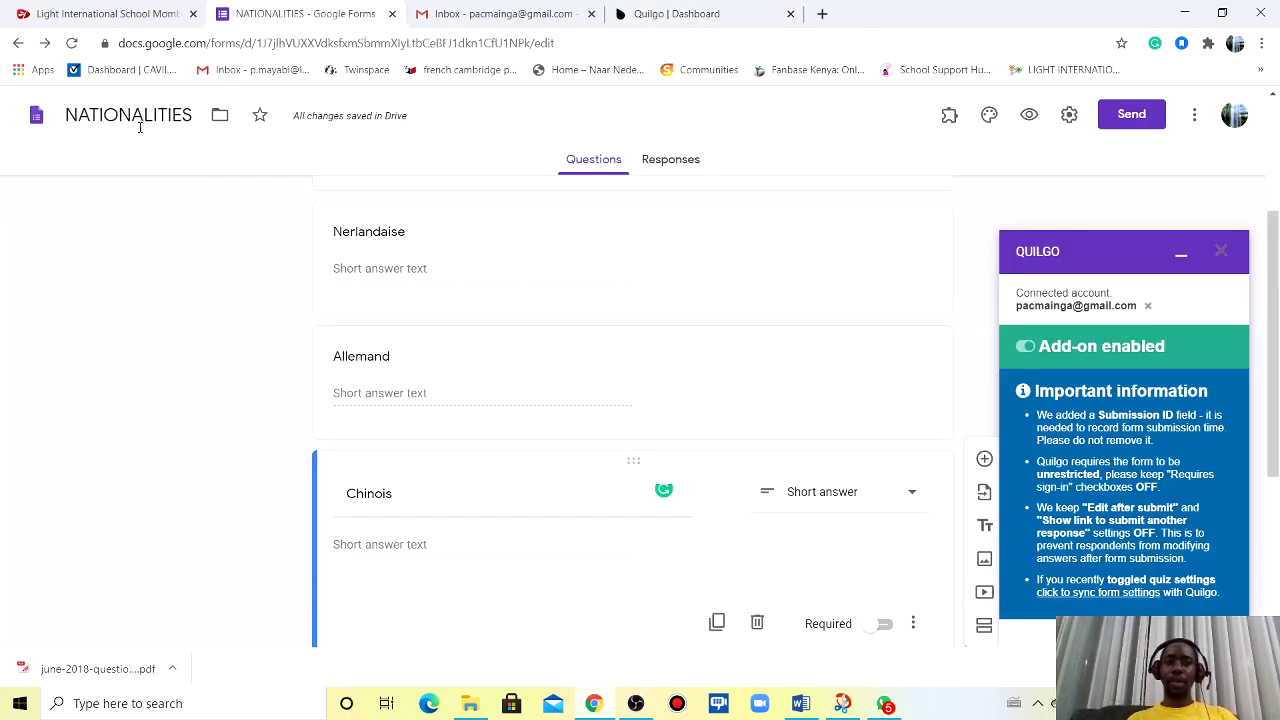
{"action": "left_click", "coordinate": [680, 13]}
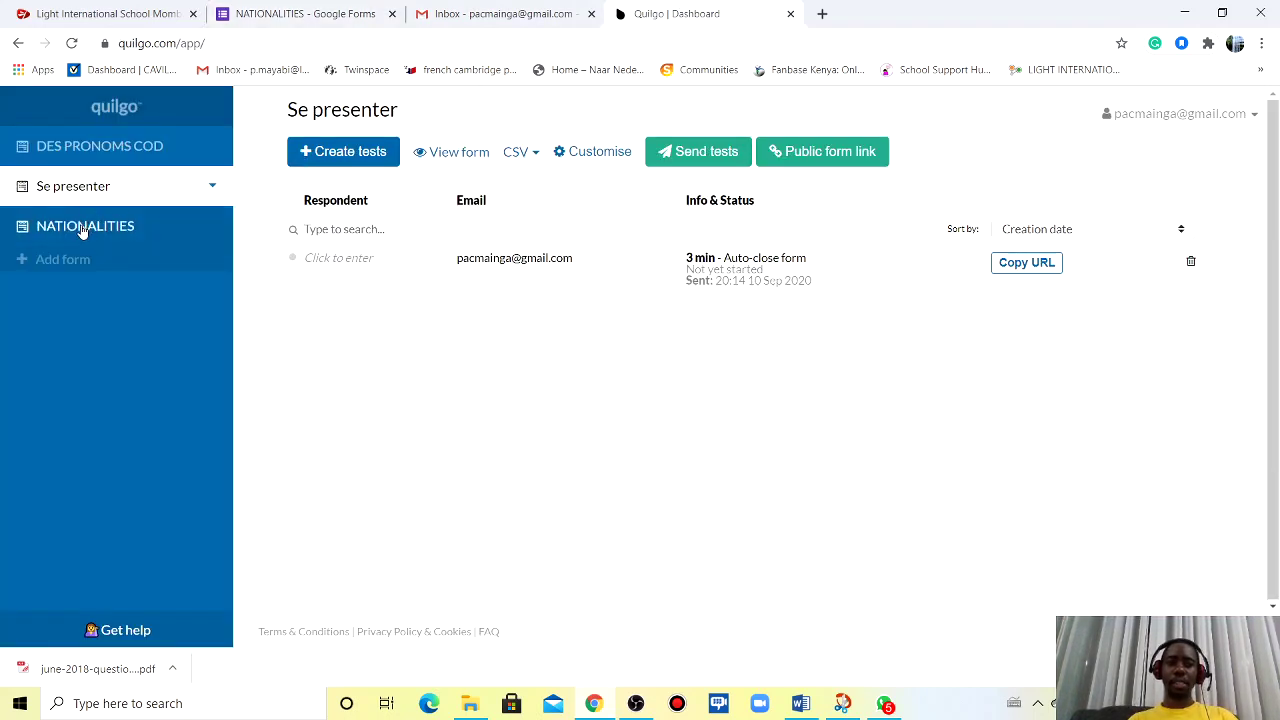
{"action": "left_click", "coordinate": [83, 230]}
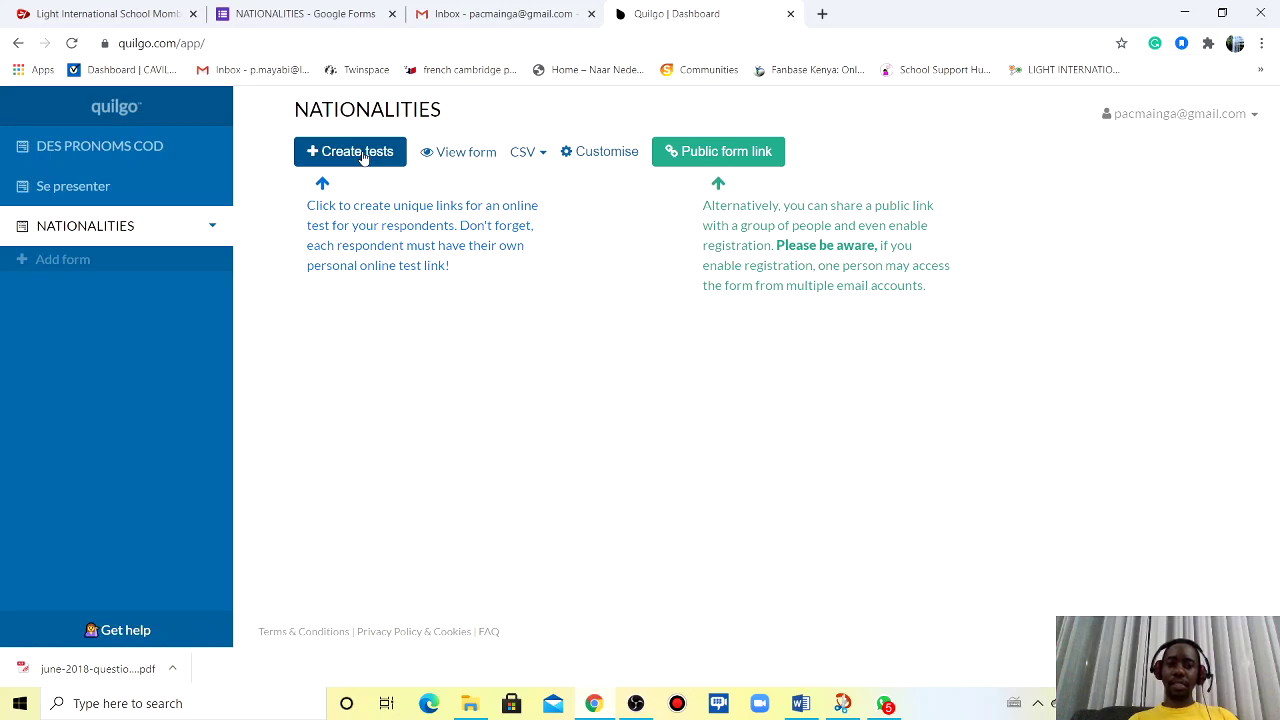
- Start Create tests for NATIONALITIES and add the respondent's e-mail address as a respondent
{"action": "left_click", "coordinate": [363, 156]}
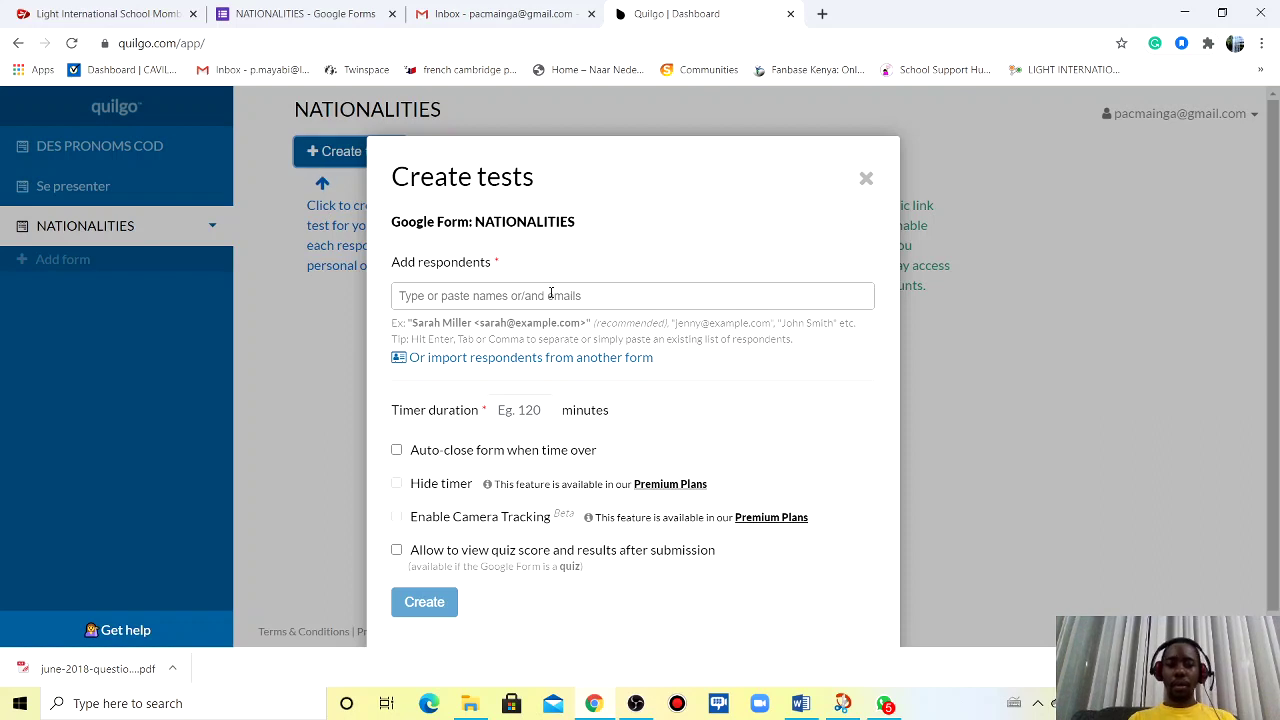
{"action": "left_click", "coordinate": [551, 294]}
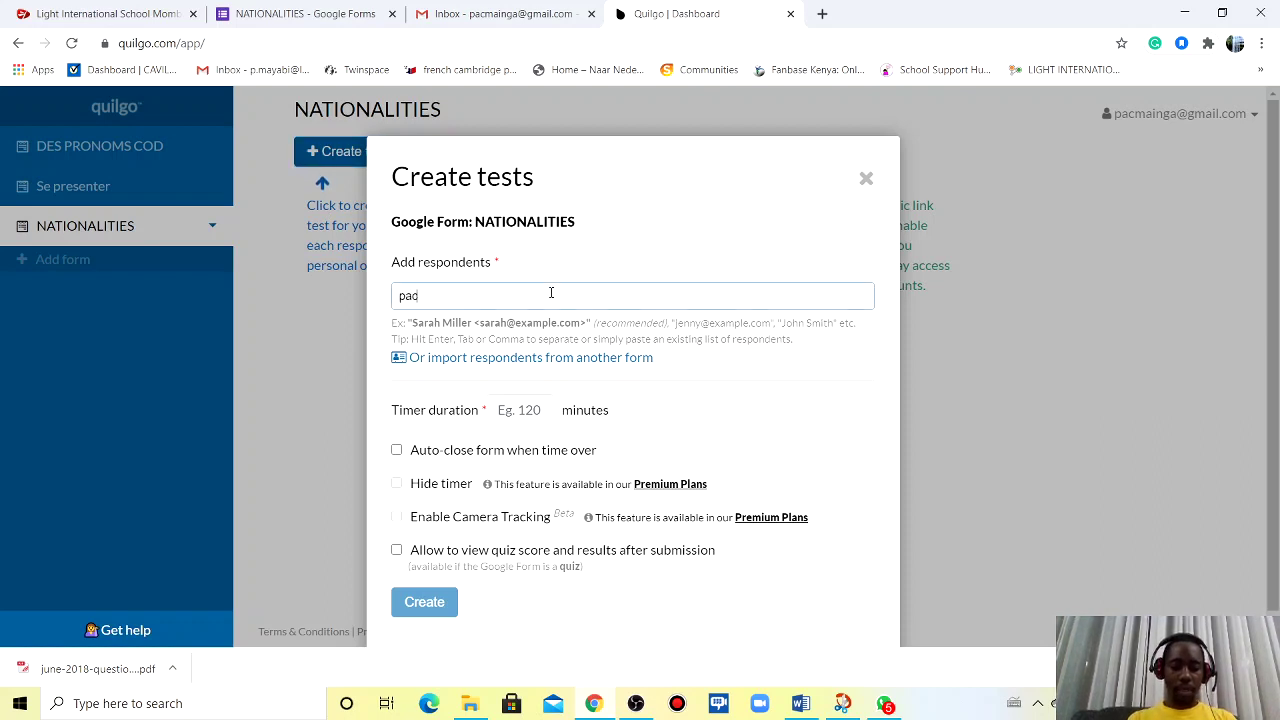
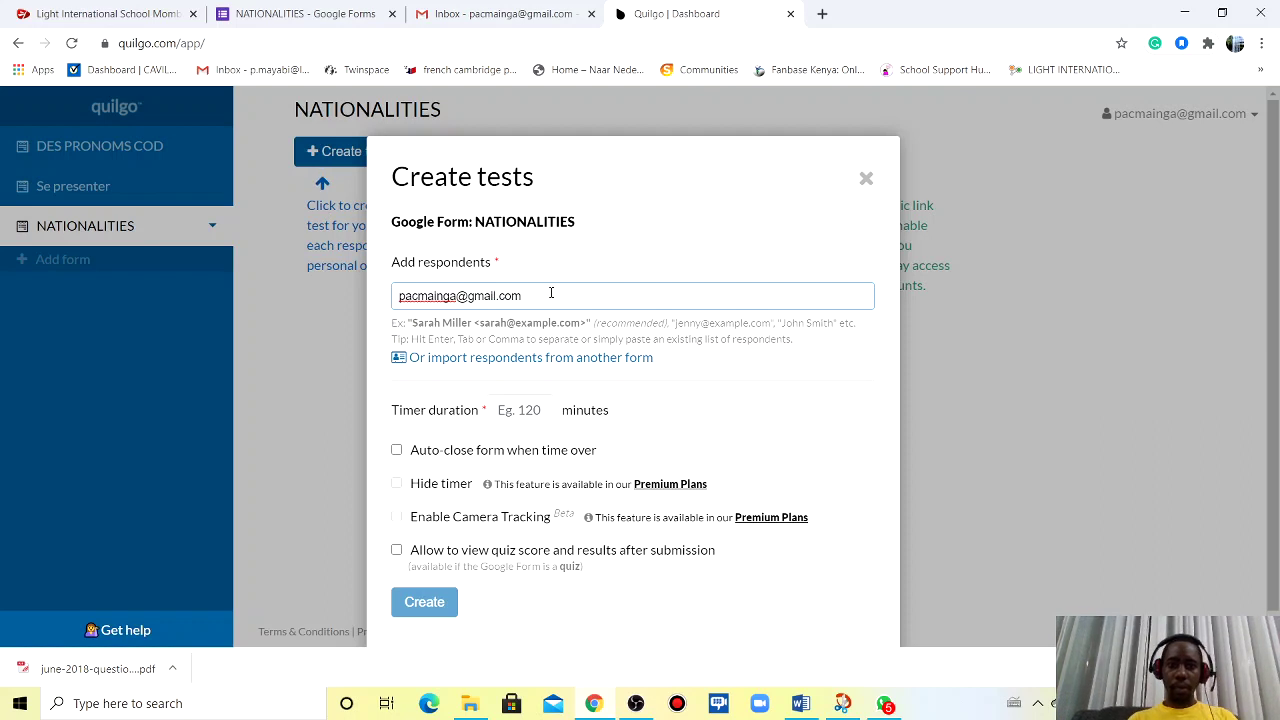
{"action": "key", "text": "Return"}
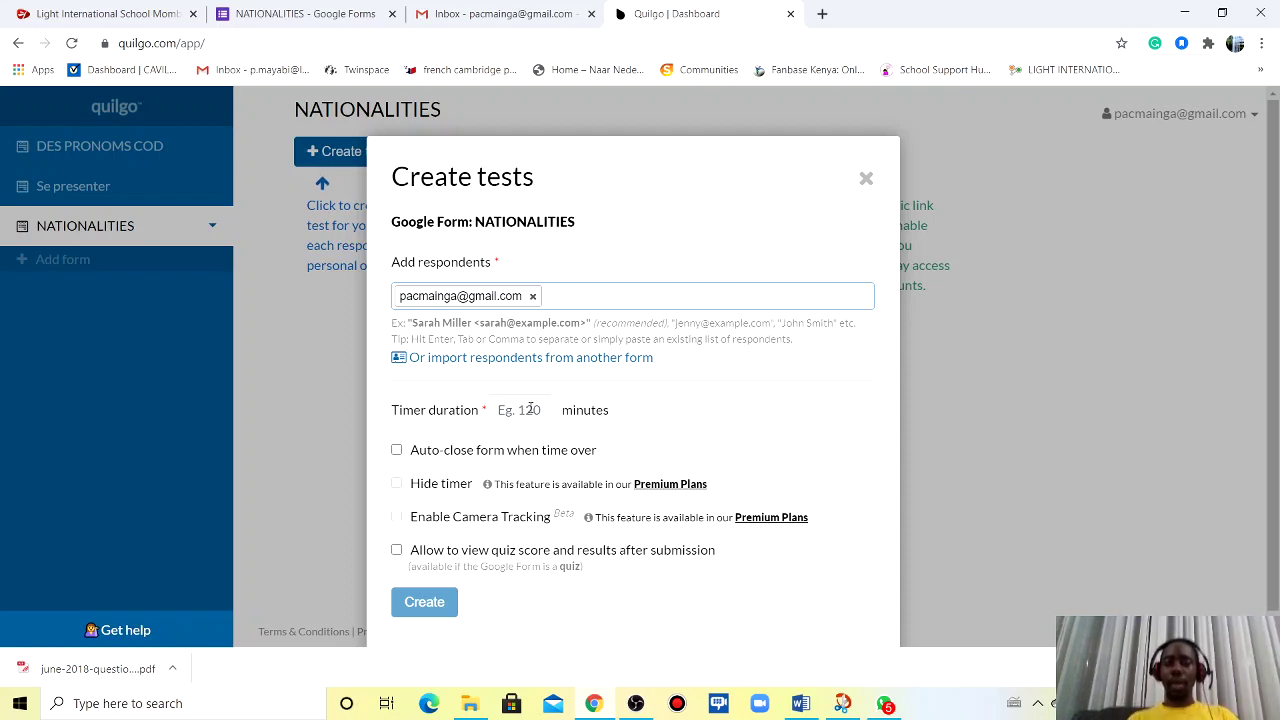
- Set a 3-minute timer with Auto-close form when time over, then create the test
{"action": "left_click", "coordinate": [527, 408]}
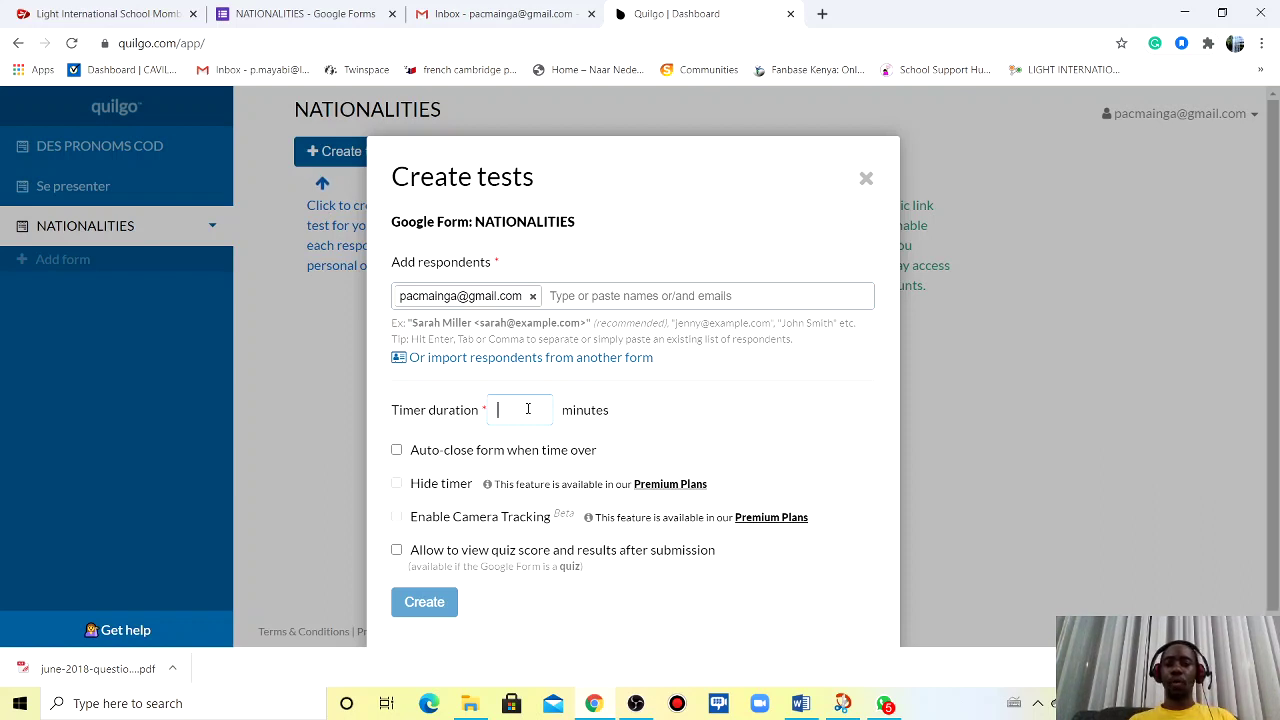
{"action": "type", "text": "3"}
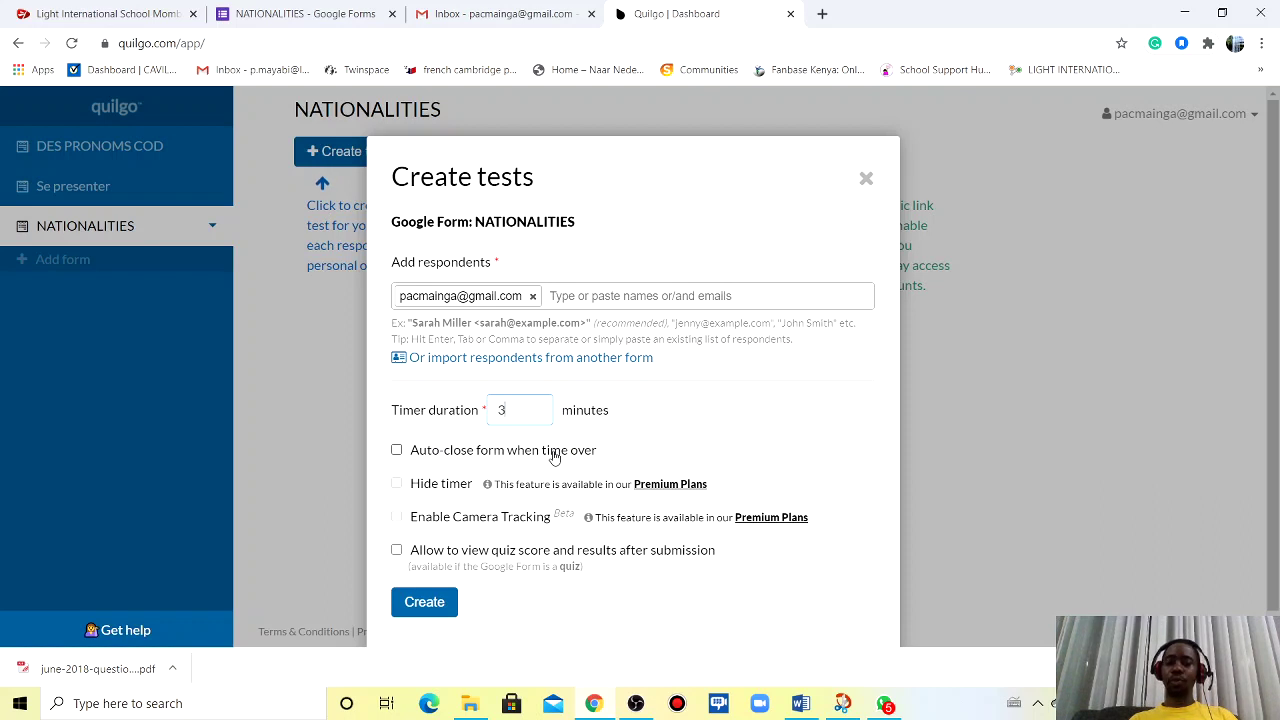
{"action": "left_click", "coordinate": [397, 451]}
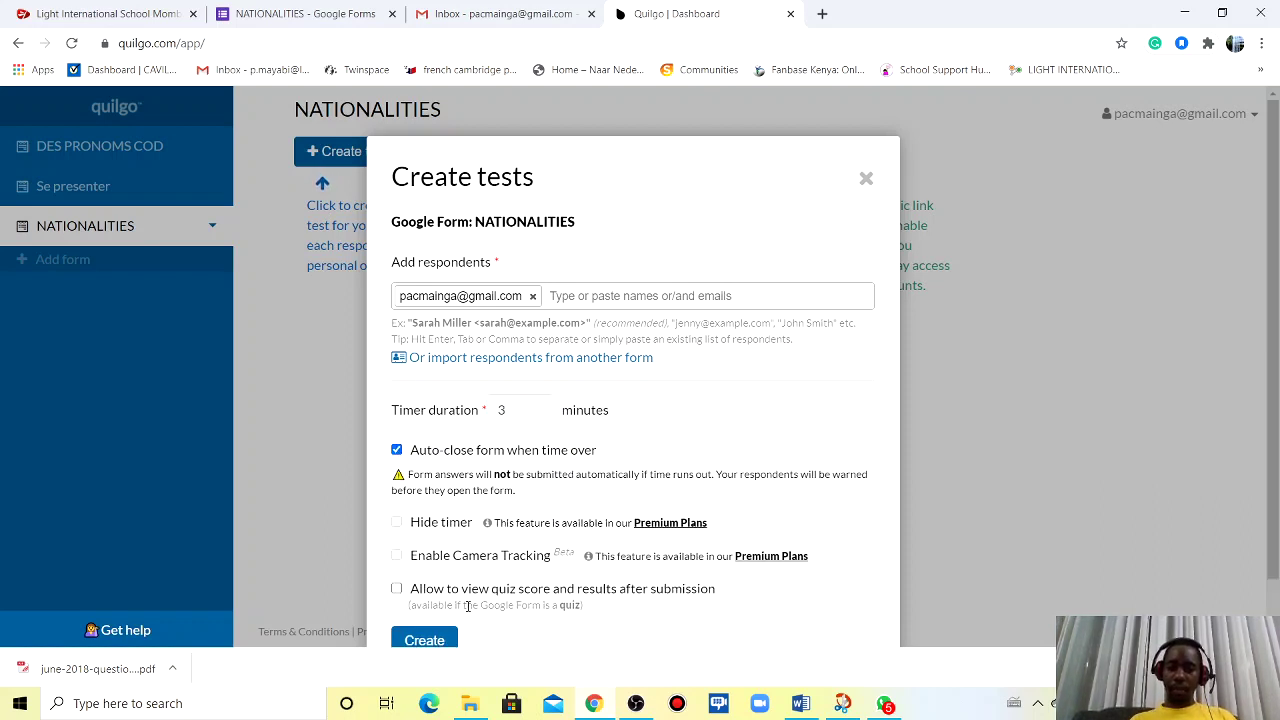
{"action": "left_click", "coordinate": [425, 640]}
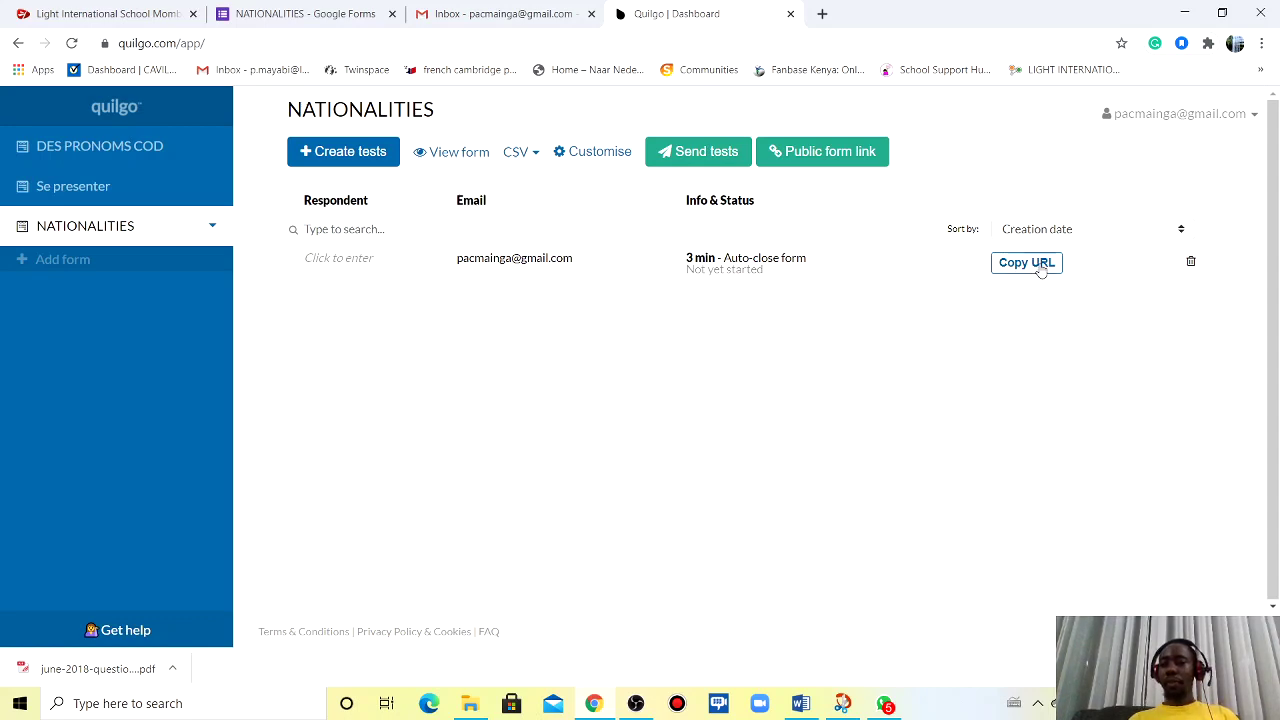
- Select the respondent's test and e-mail it through the Send tests wizard
{"action": "left_click", "coordinate": [680, 155]}
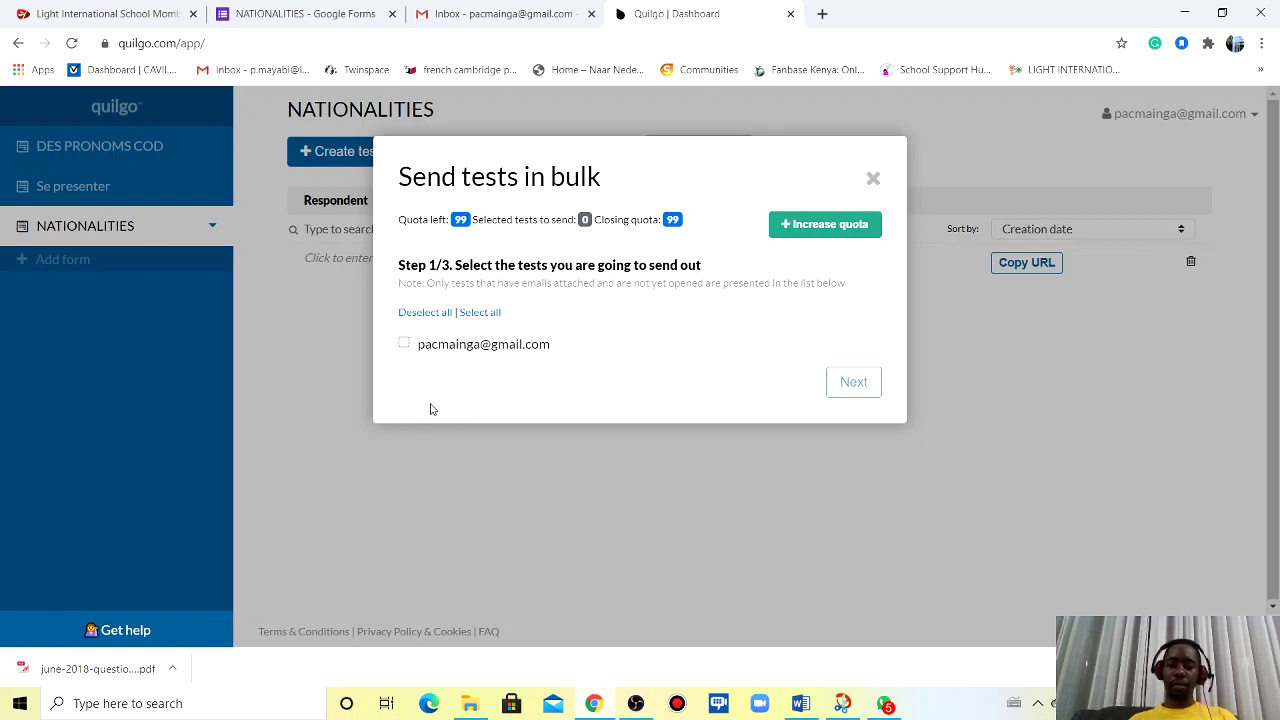
{"action": "left_click", "coordinate": [404, 344]}
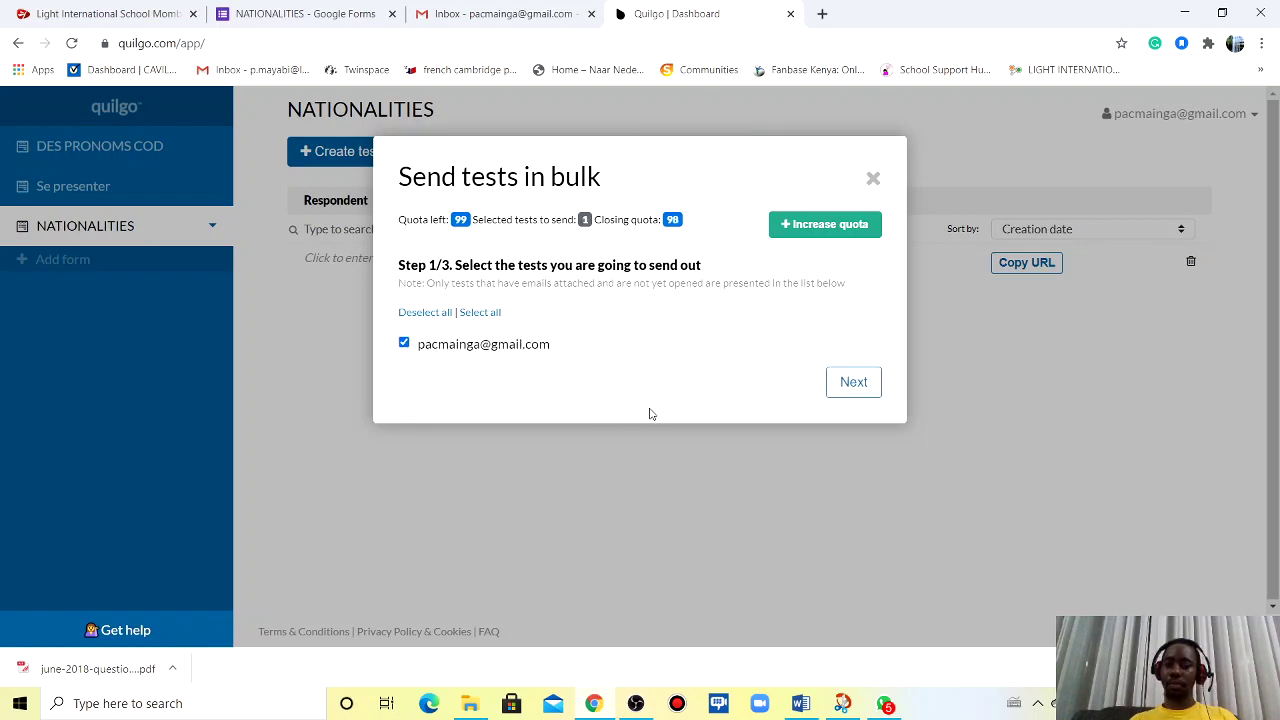
{"action": "left_click", "coordinate": [852, 388]}
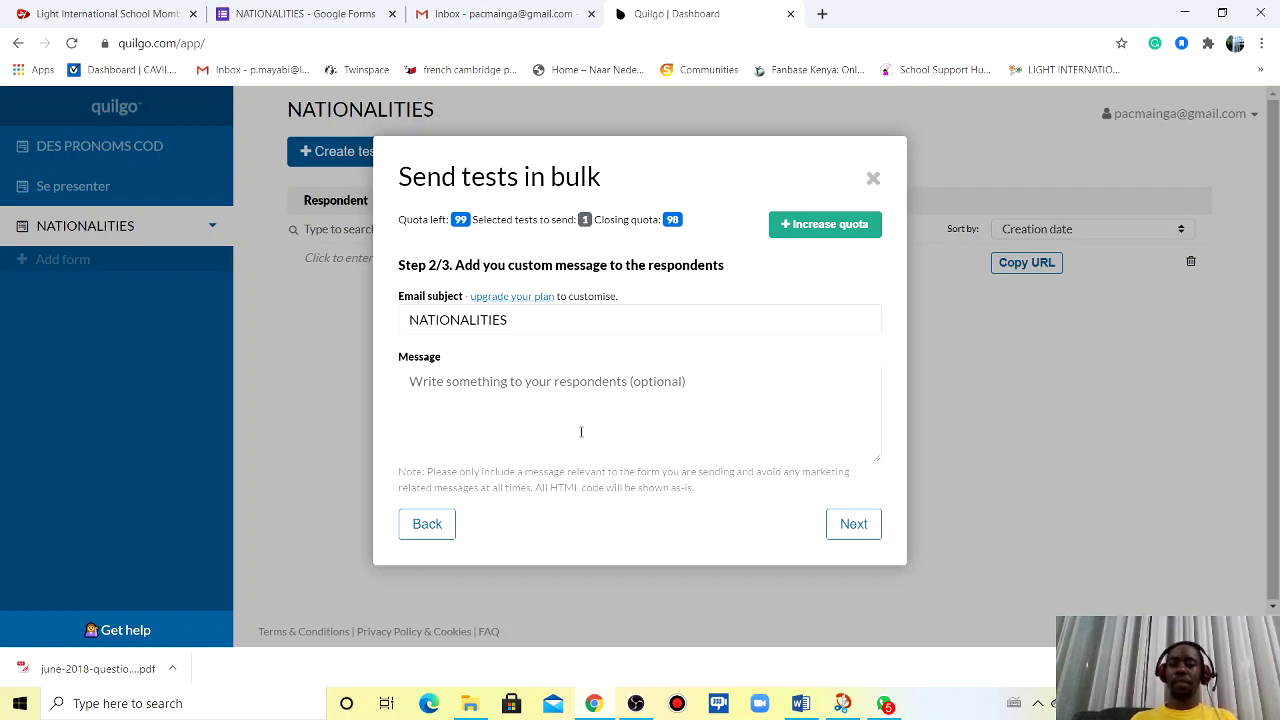
{"action": "left_click", "coordinate": [866, 533]}
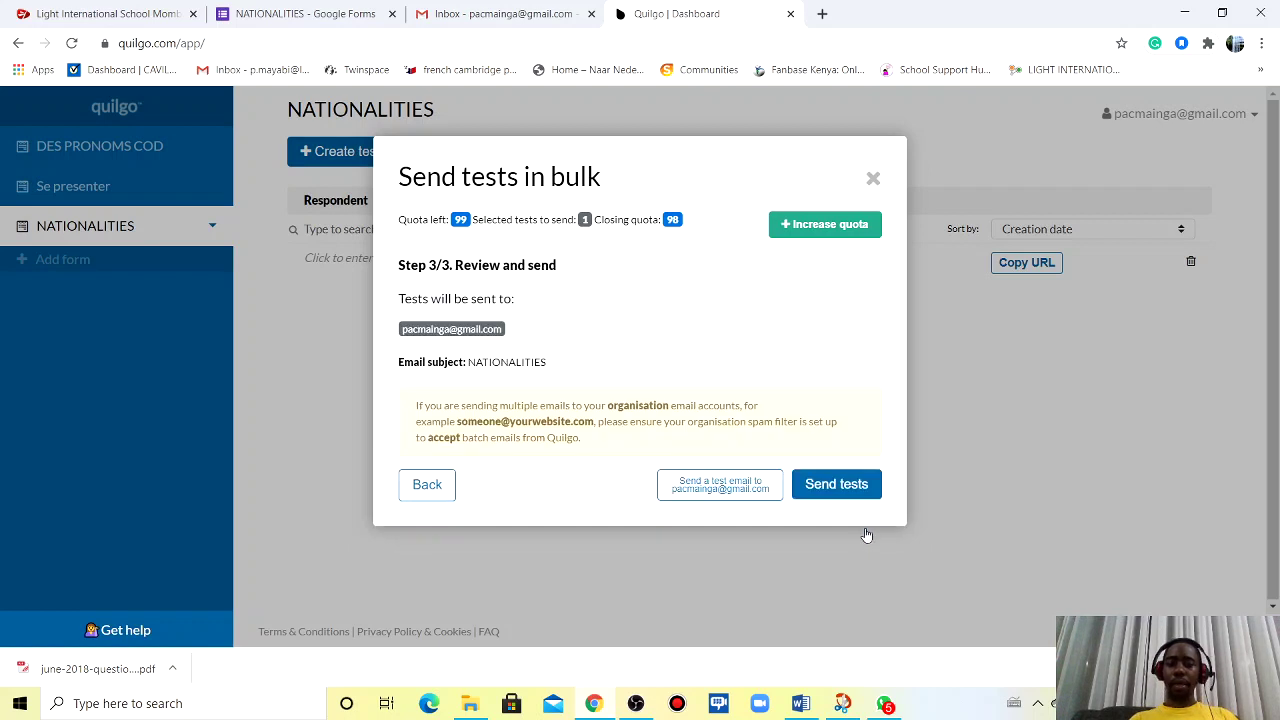
{"action": "left_click", "coordinate": [833, 485]}
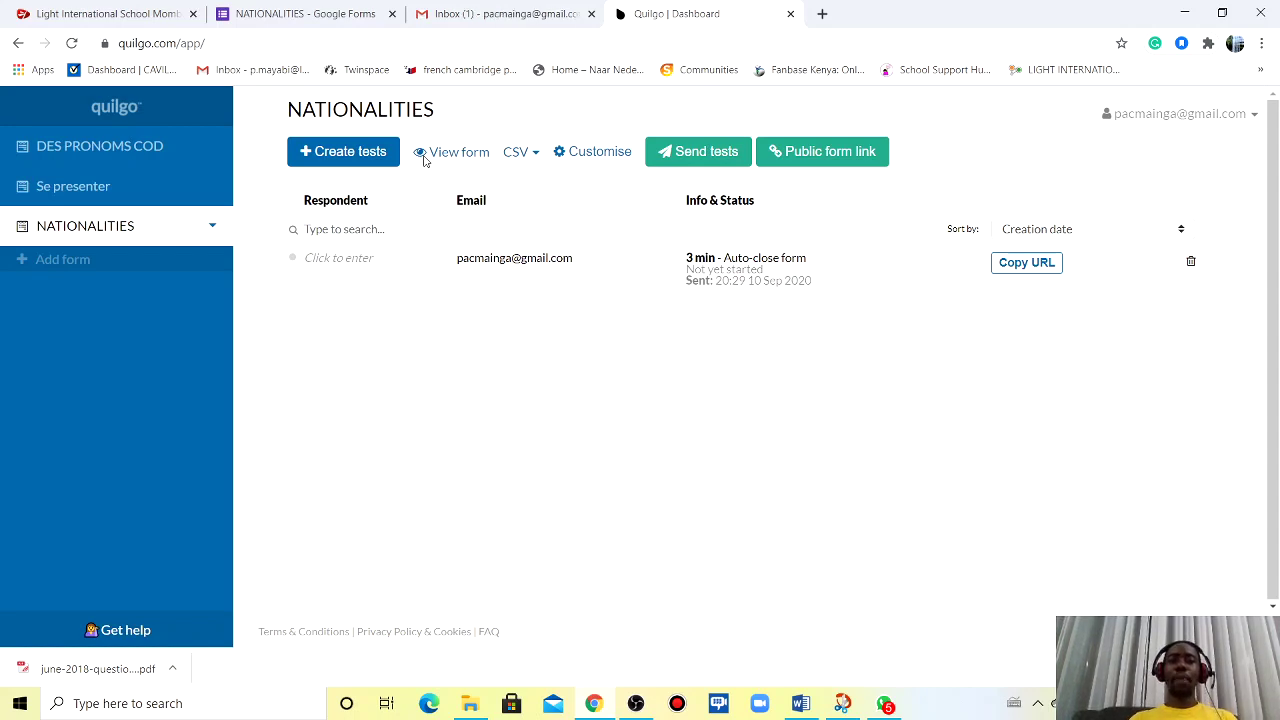
- Open the Quilgo Team NATIONALITIES invitation e-mail at the top of the Gmail inbox
{"action": "left_click", "coordinate": [280, 20]}
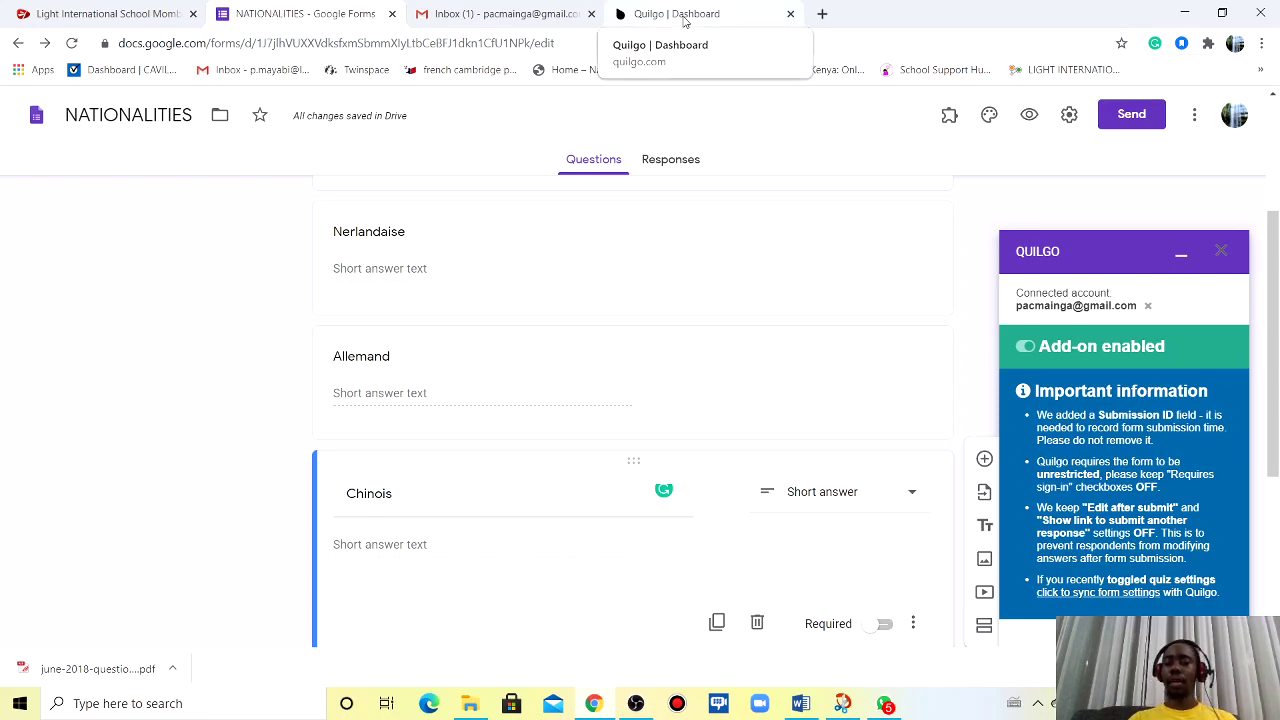
{"action": "left_click", "coordinate": [489, 19]}
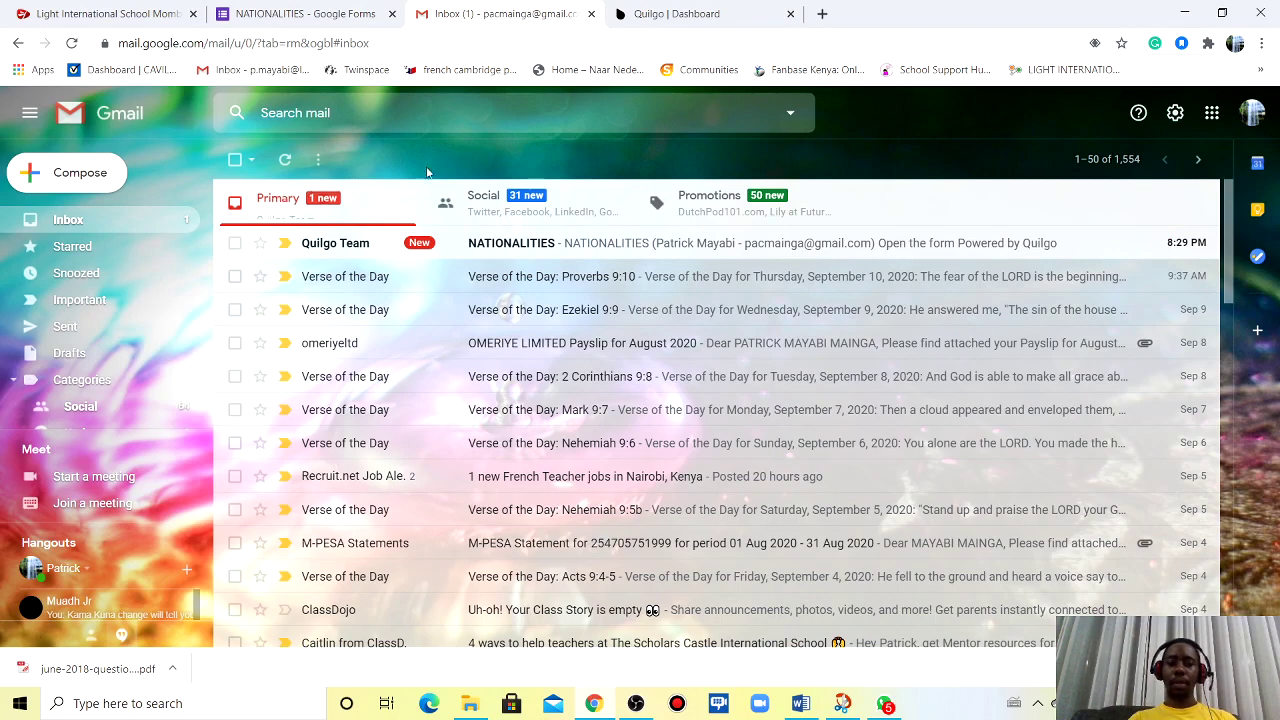
{"action": "left_click", "coordinate": [540, 247]}
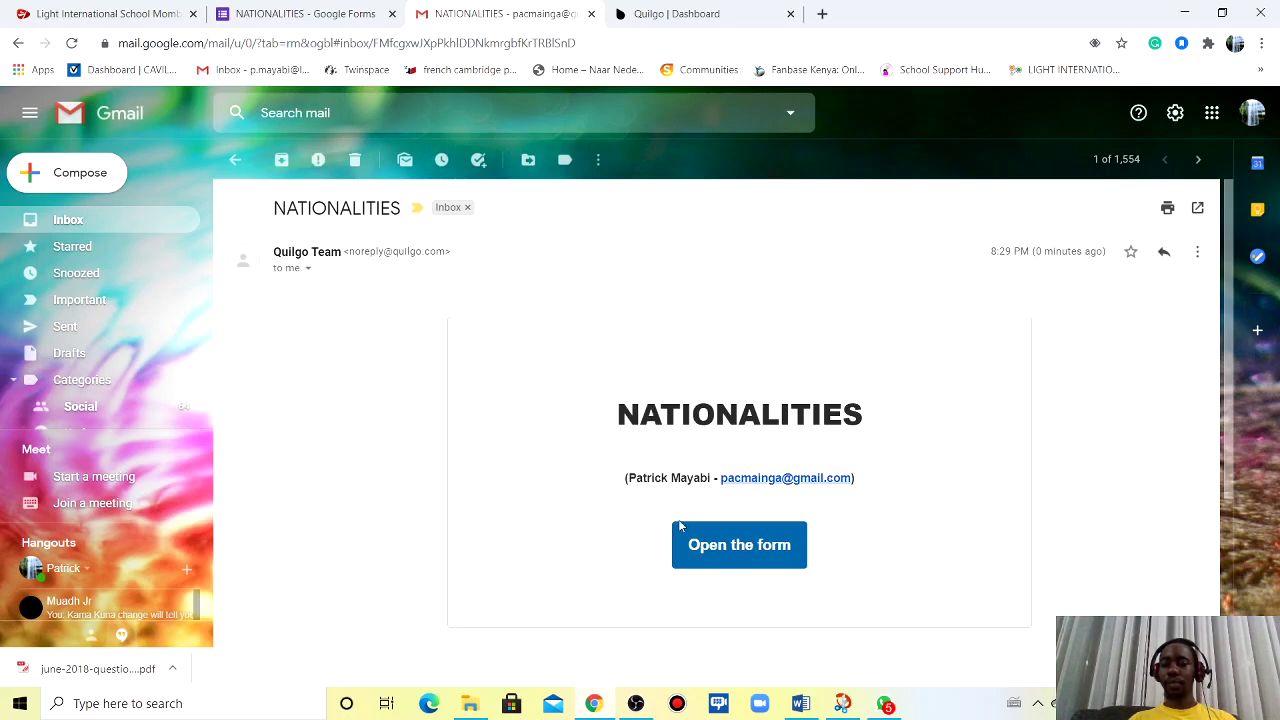
- Follow the e-mail's Open the form link and start the 3-minute NATIONALITIES timed form
{"action": "left_click", "coordinate": [727, 553]}
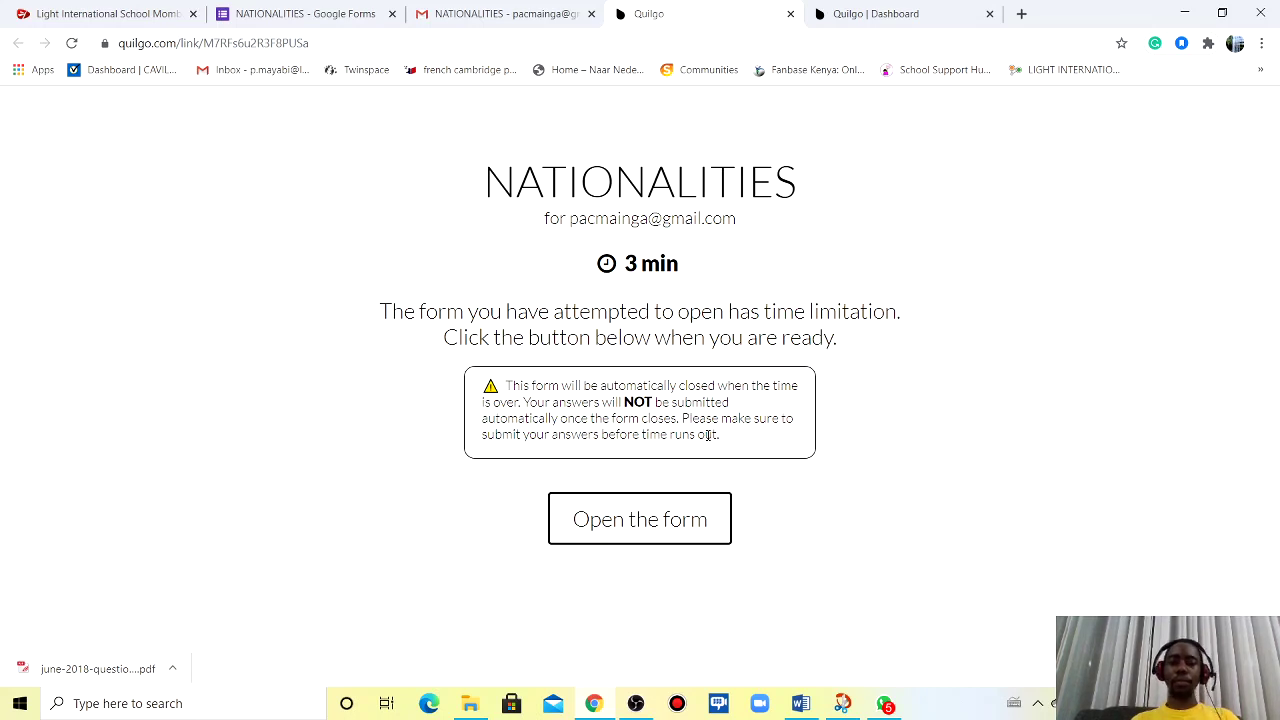
{"action": "left_click", "coordinate": [611, 524]}
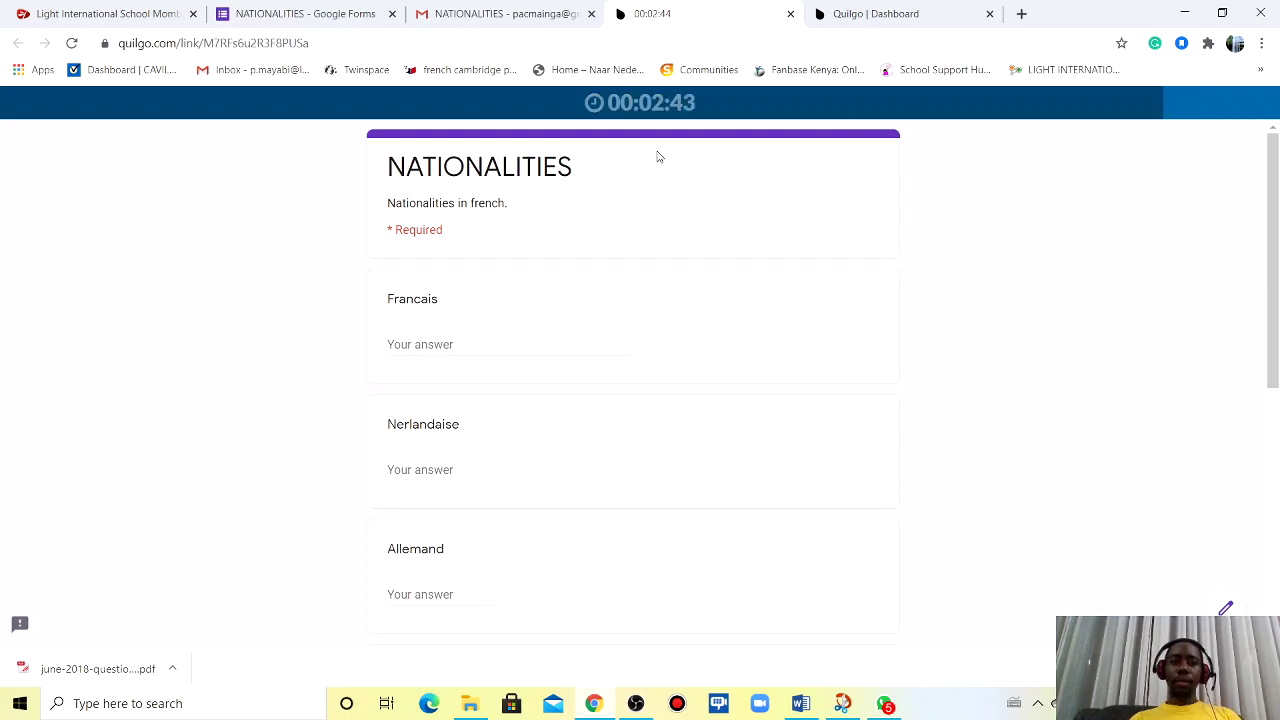
- Leave the NATIONALITIES timer running and return to the Quilgo Dashboard tab
{"action": "left_click", "coordinate": [127, 19]}
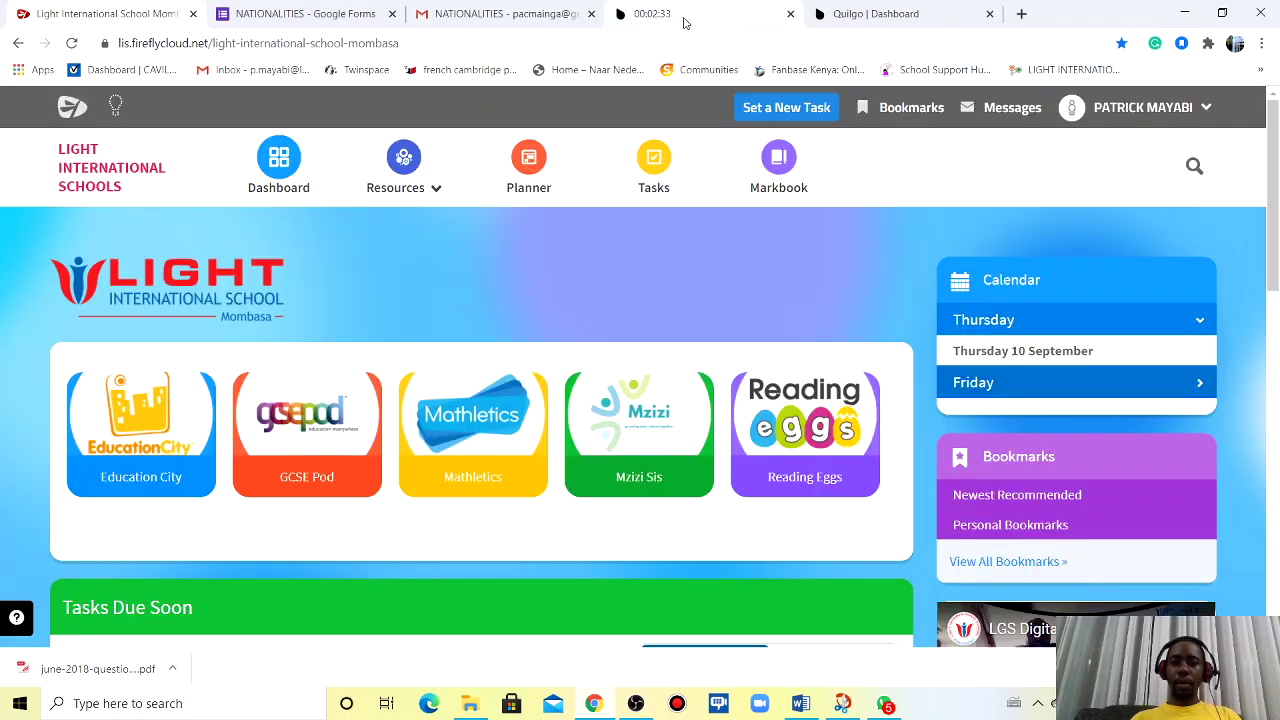
{"action": "left_click", "coordinate": [724, 19]}
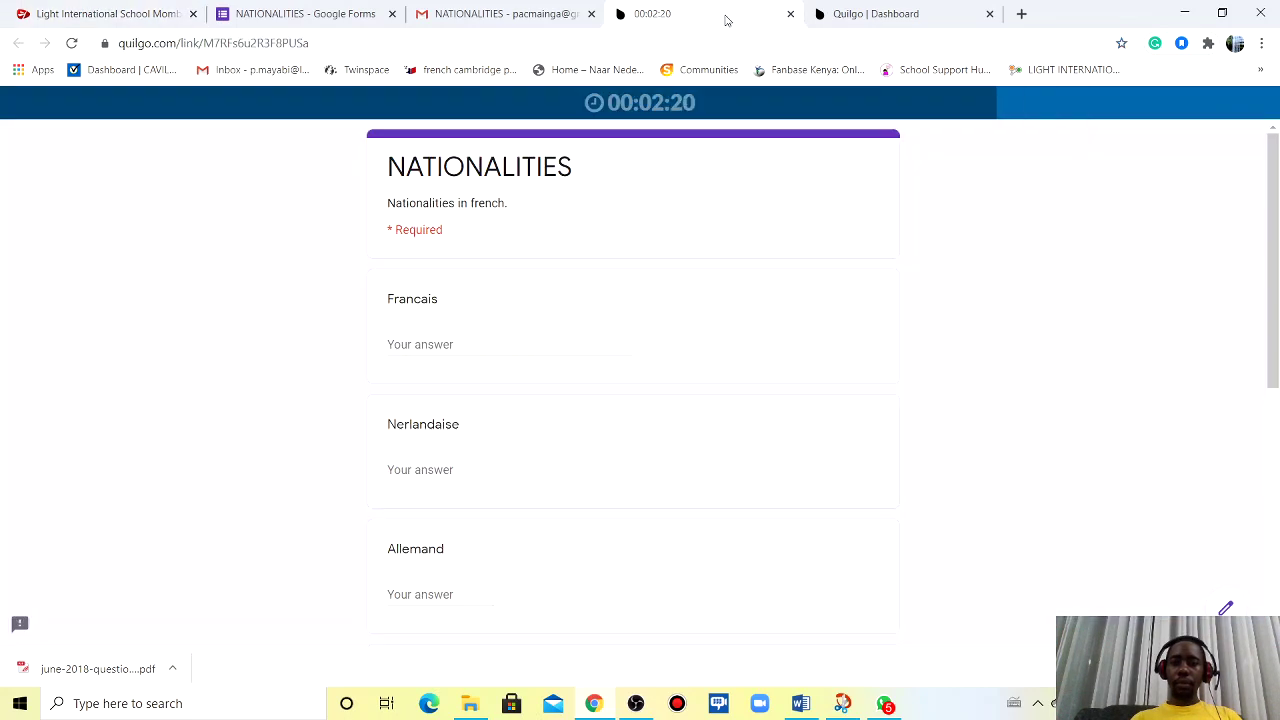
{"action": "left_click", "coordinate": [866, 16]}
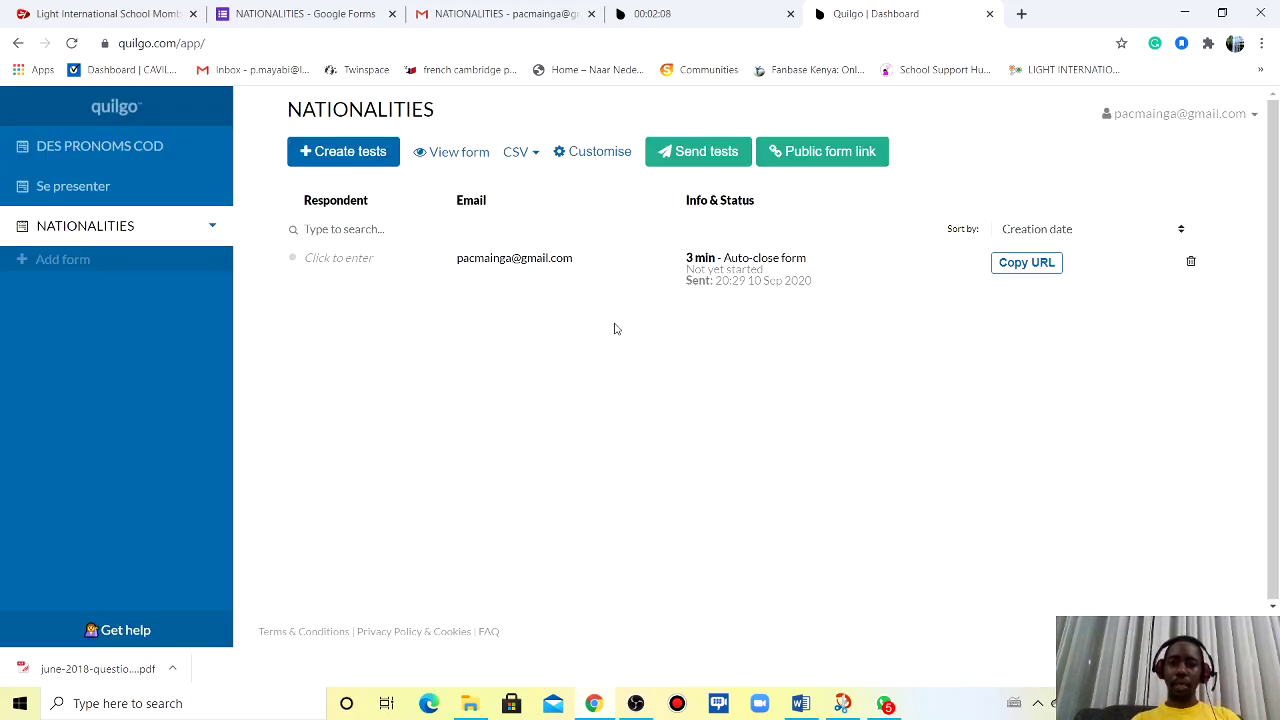
- Reload the Quilgo dashboard so the test shows In progress, started at 20:31
{"action": "left_click", "coordinate": [72, 45]}
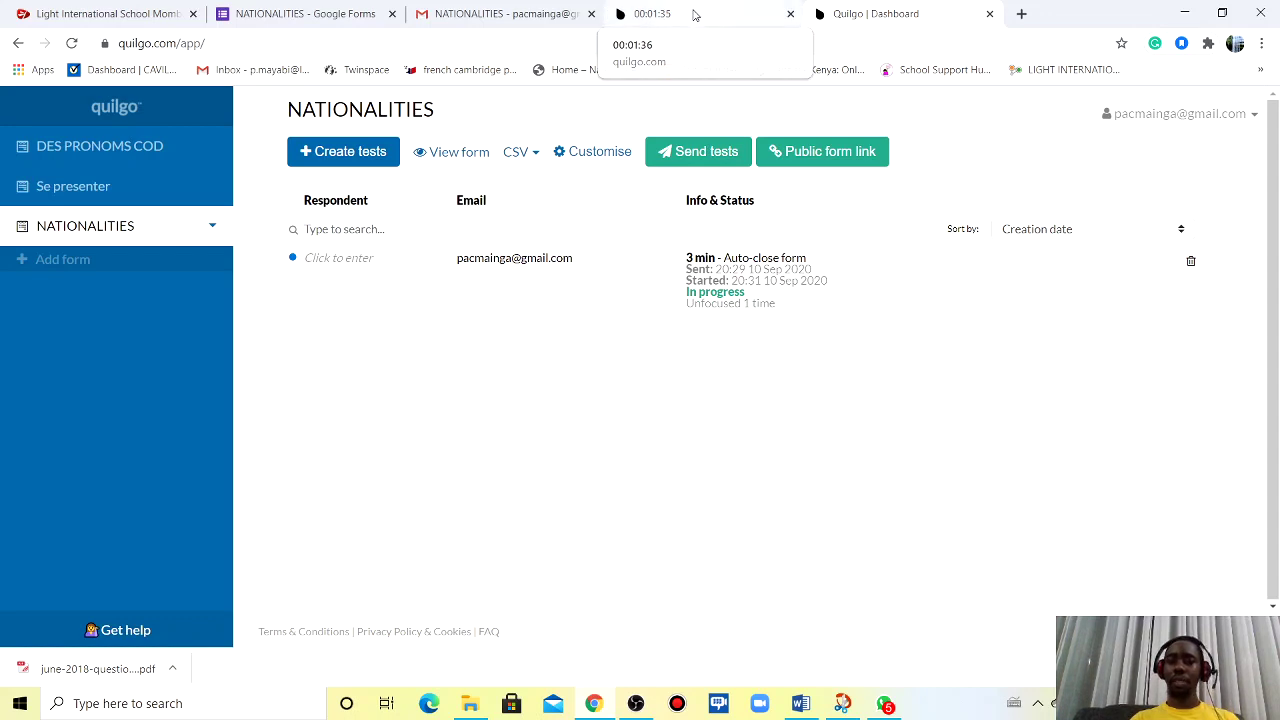
- Scroll to the bottom of the running NATIONALITIES timed form and submit it
{"action": "left_click", "coordinate": [695, 14]}
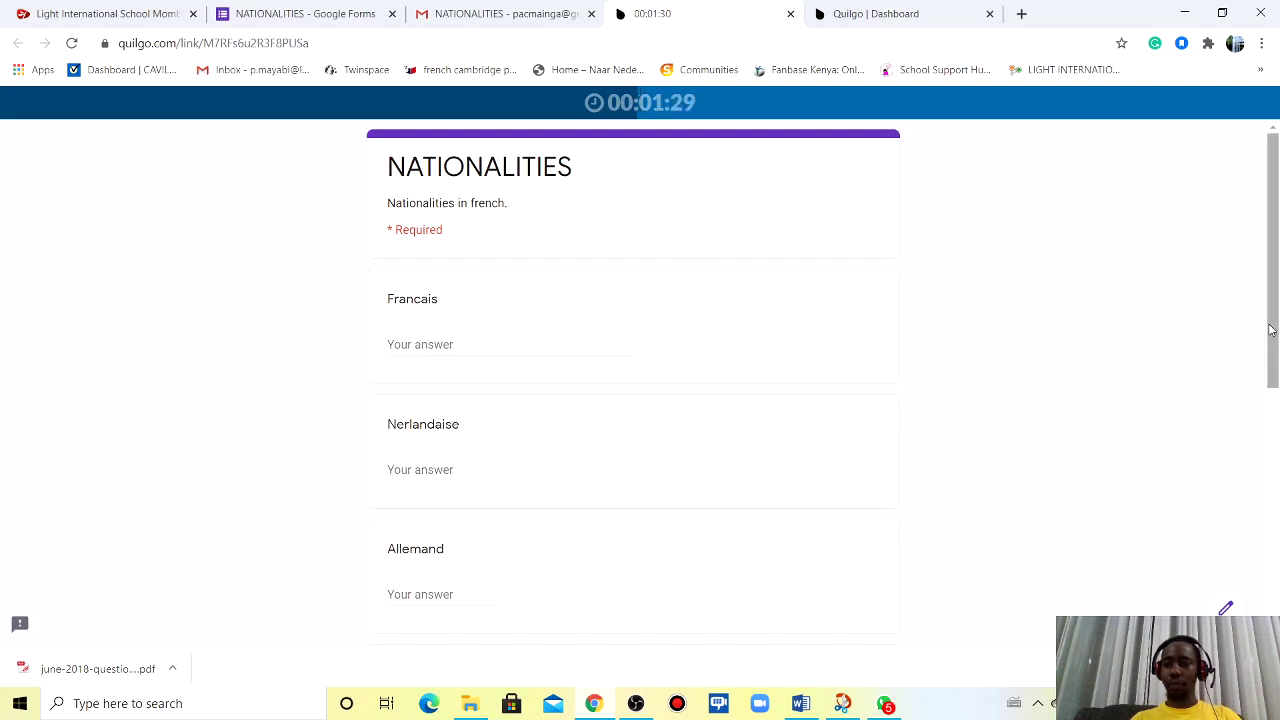
{"action": "left_click_drag", "start_coordinate": [1272, 335], "coordinate": [1277, 577]}
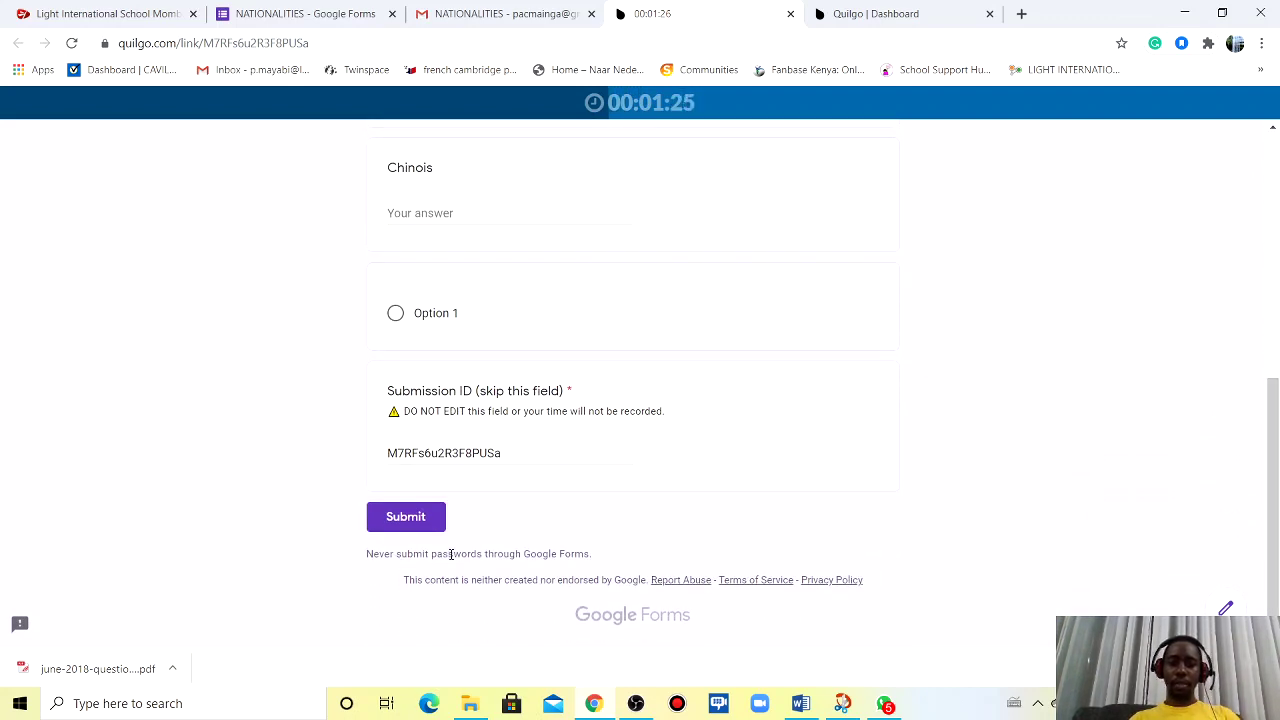
{"action": "left_click", "coordinate": [413, 520]}
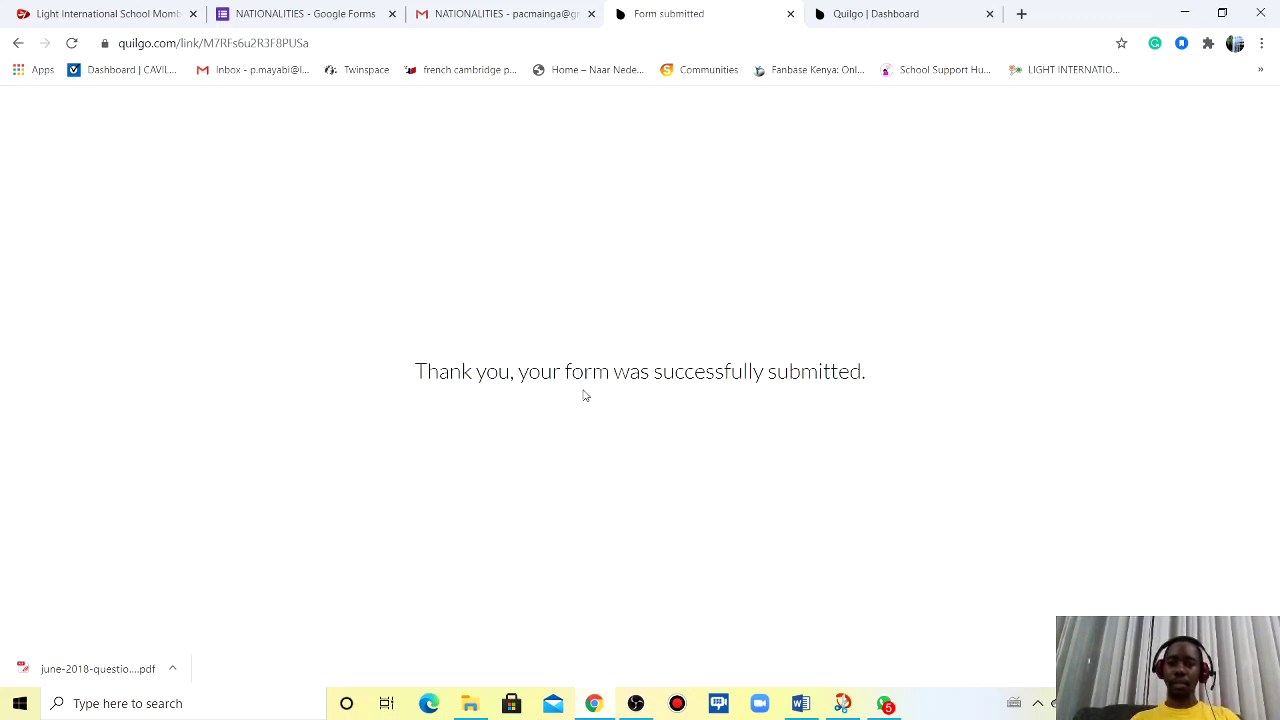
- Reload the dashboard to see the test finished in time at 20:33, then bring OBS Studio forward
{"action": "left_click", "coordinate": [898, 22]}
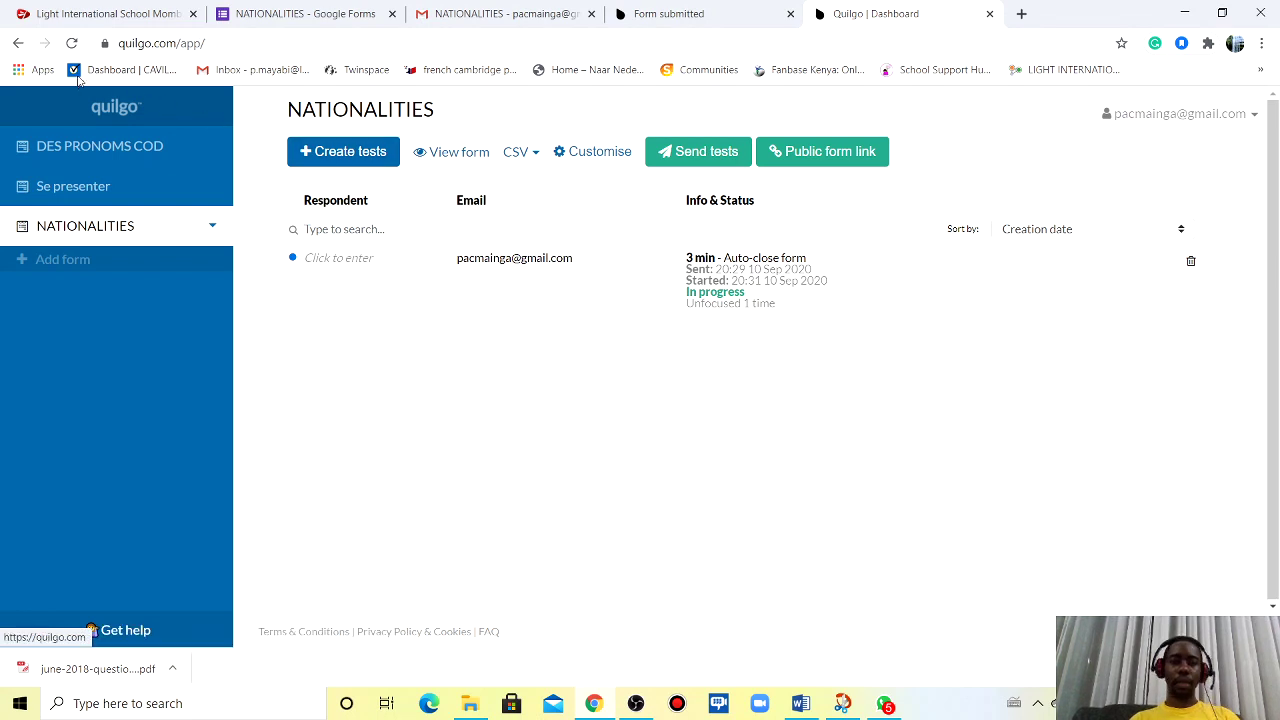
{"action": "left_click", "coordinate": [72, 44]}
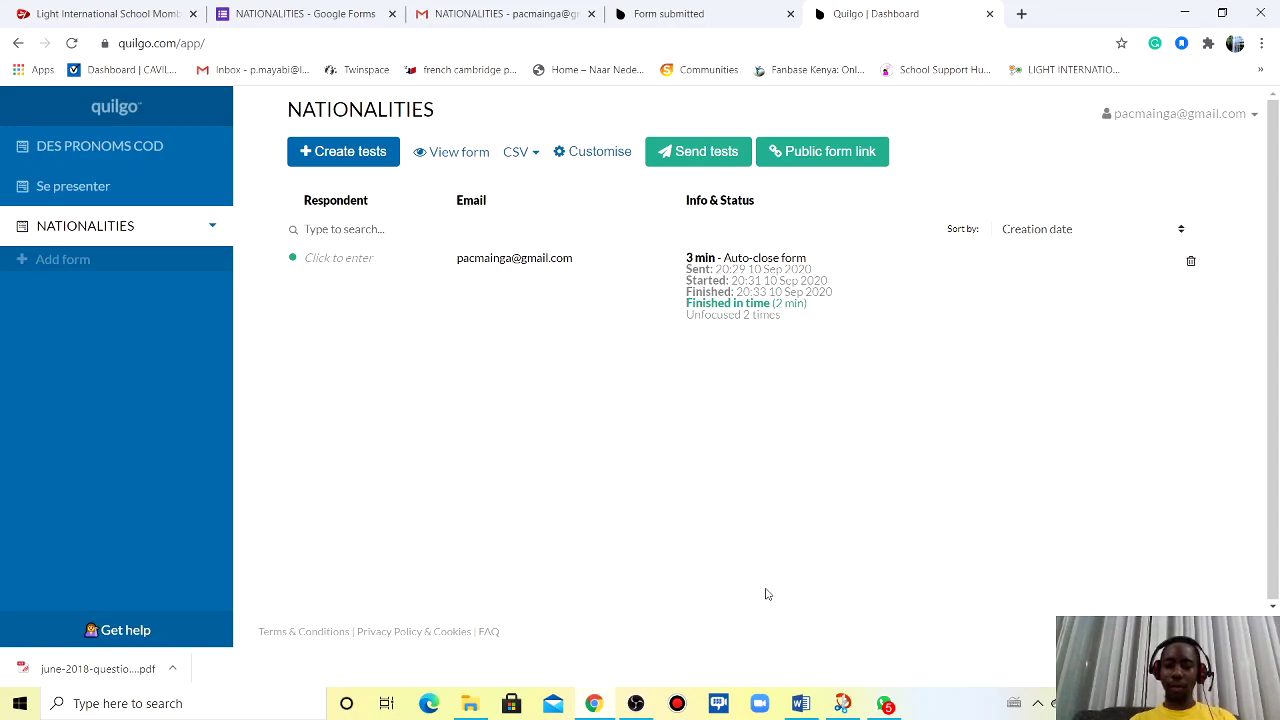
{"action": "left_click", "coordinate": [638, 703]}
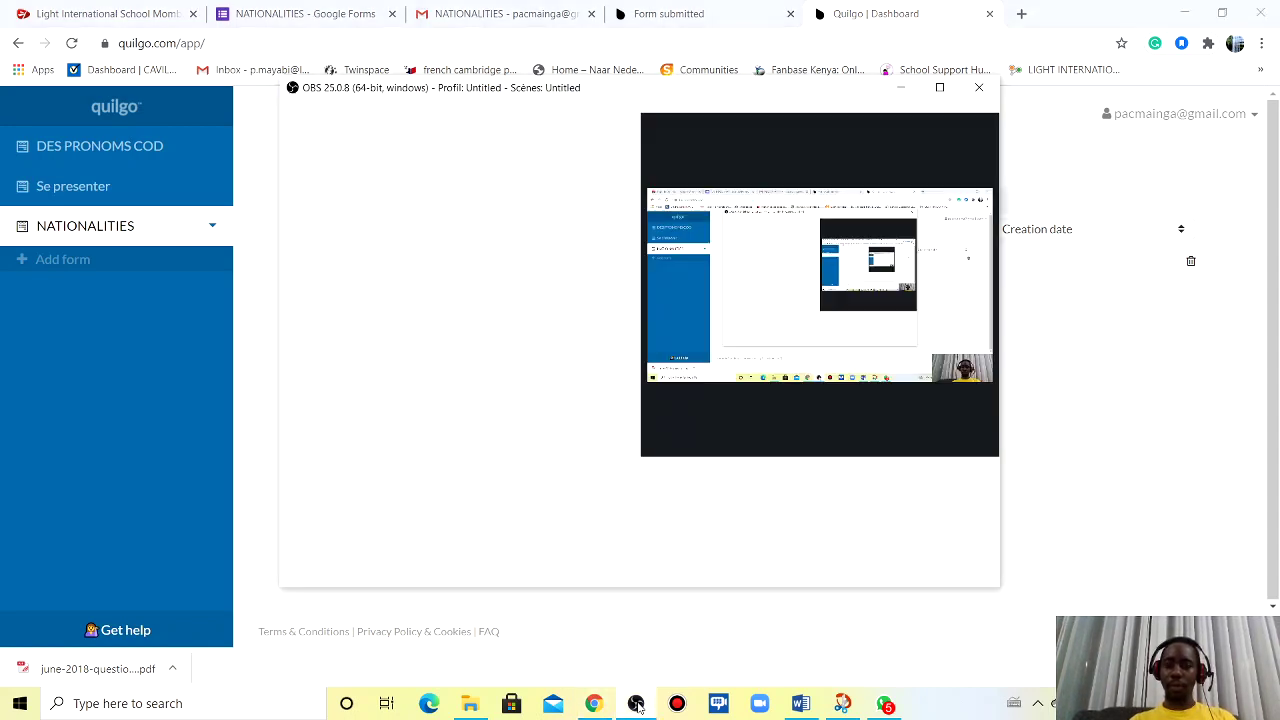